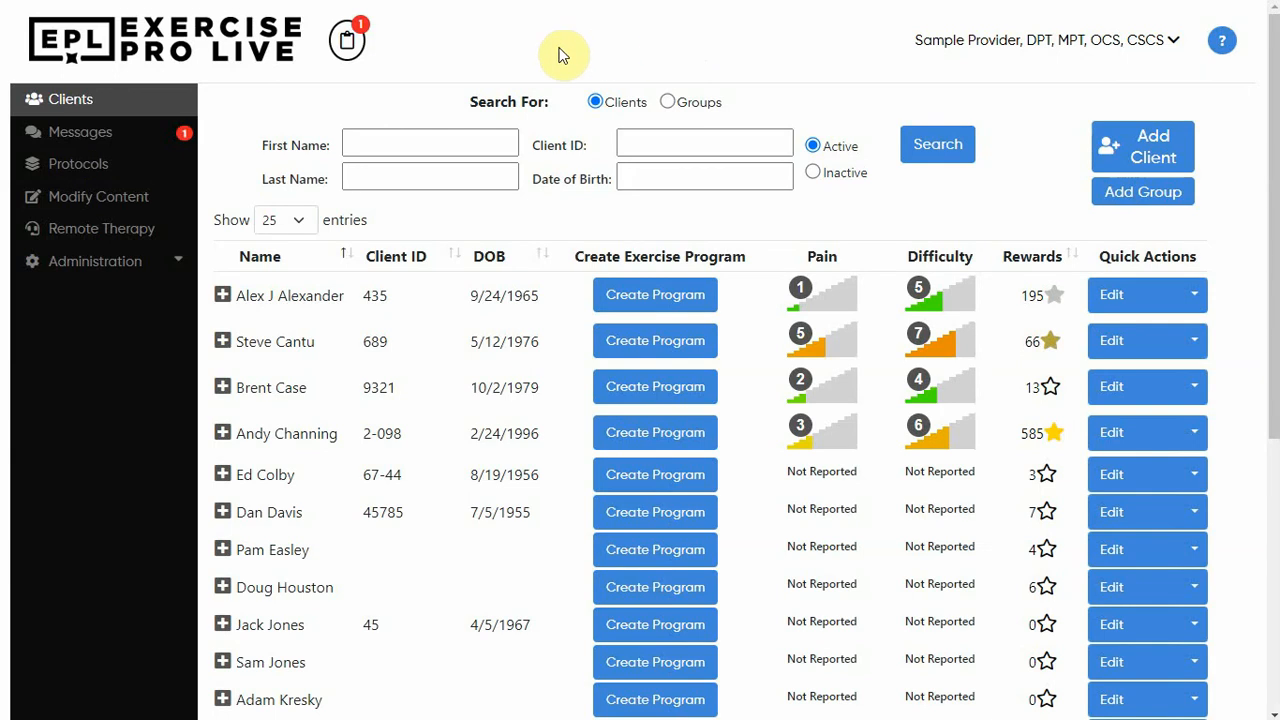
Start a new protocol named "Total Knee Replacement - week 2" and keep its department/location set to All
{"action": "left_click", "coordinate": [80, 172]}
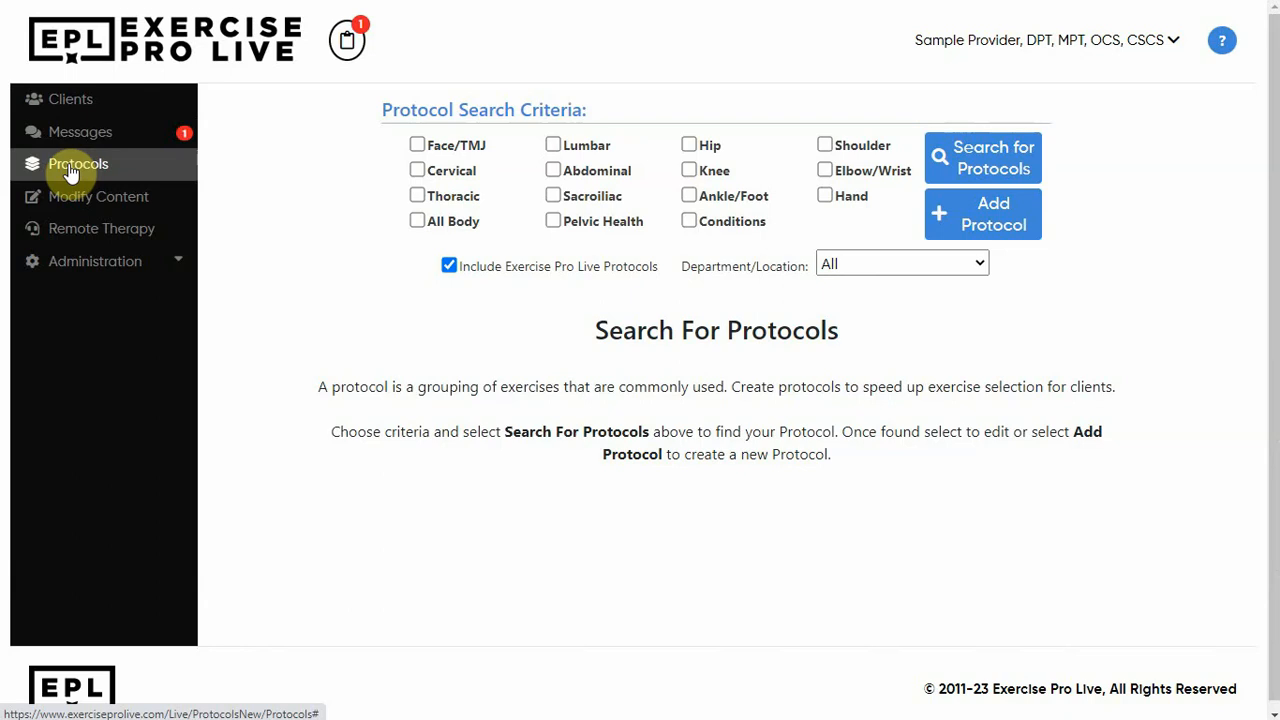
{"action": "left_click", "coordinate": [997, 228]}
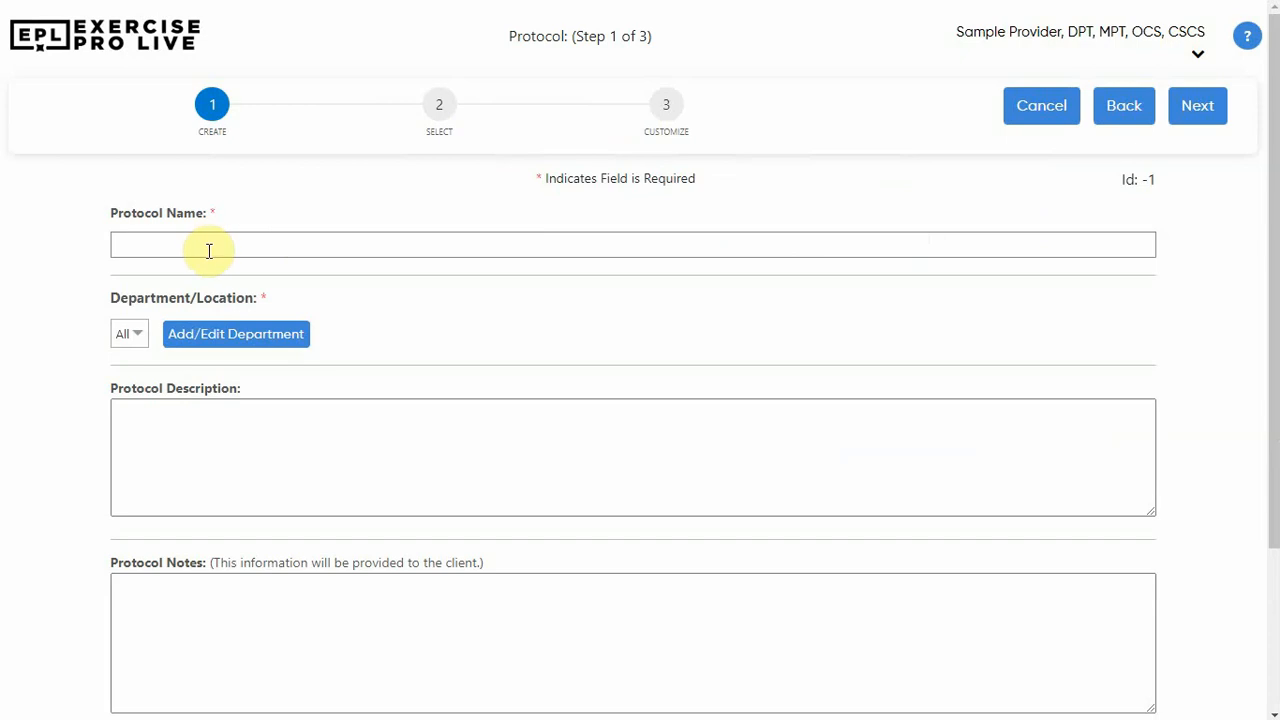
{"action": "left_click", "coordinate": [209, 250]}
{"action": "type", "text": "Total Knee Replacement - week 2"}
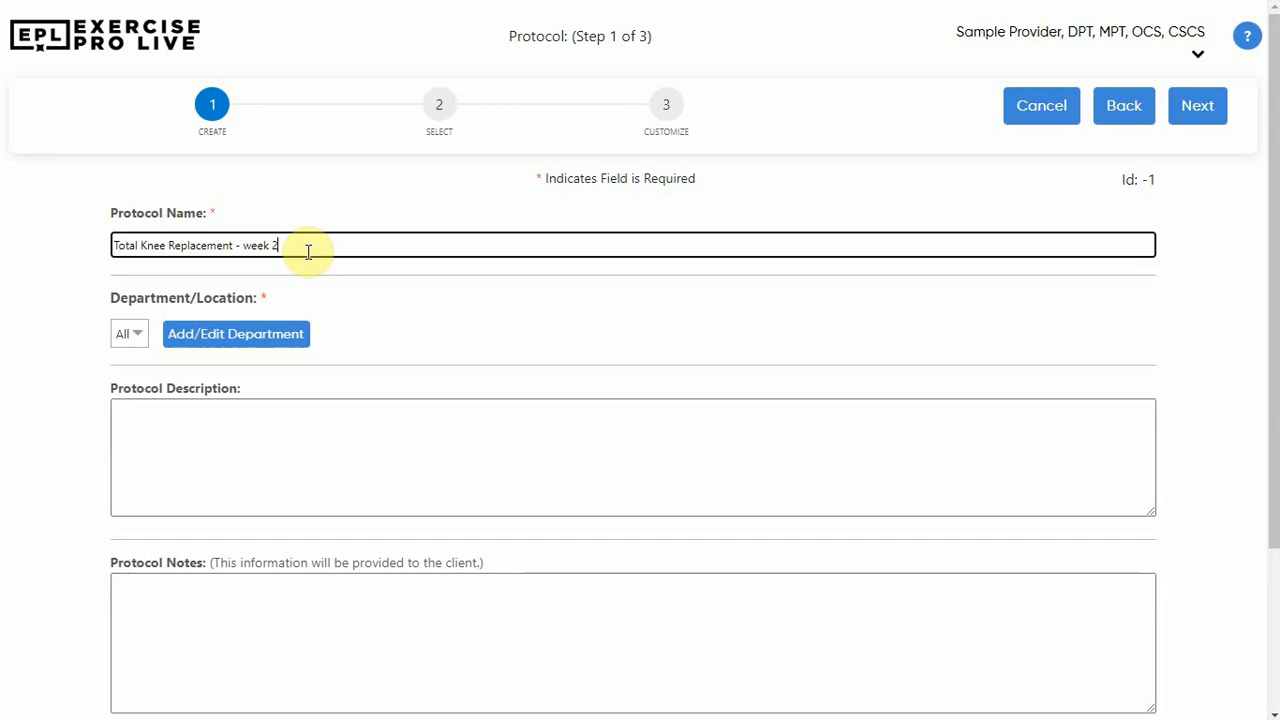
{"action": "left_click", "coordinate": [135, 335]}
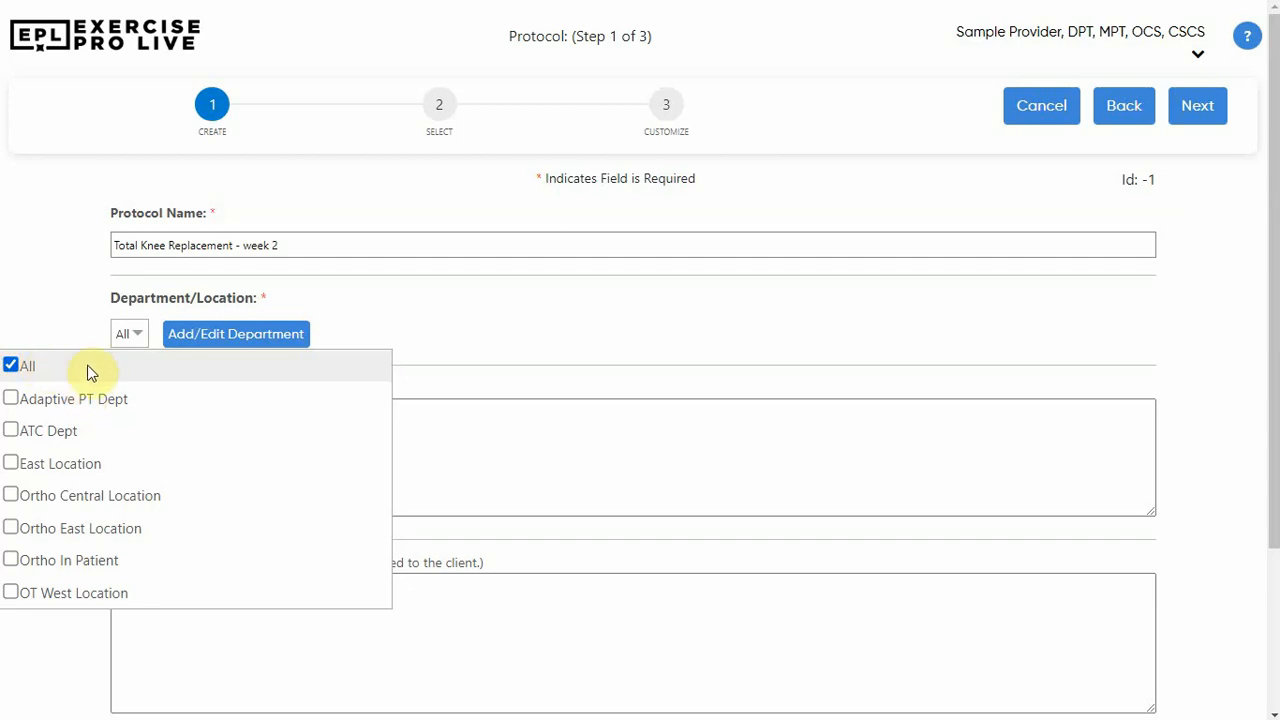
{"action": "left_click", "coordinate": [408, 334]}
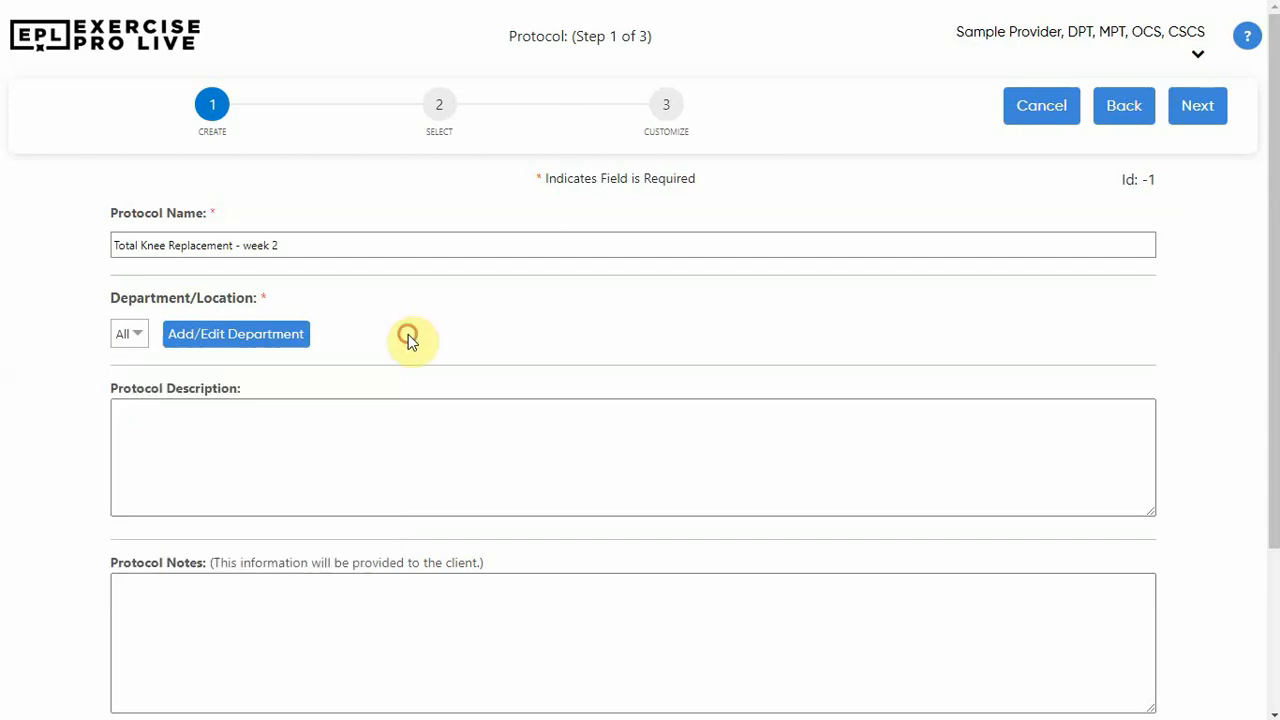
Enter the protocol description "Basic ROM s/p surgery" and the client notes "These exercises will help you regain your range of motion in your knee."
{"action": "left_click", "coordinate": [226, 409]}
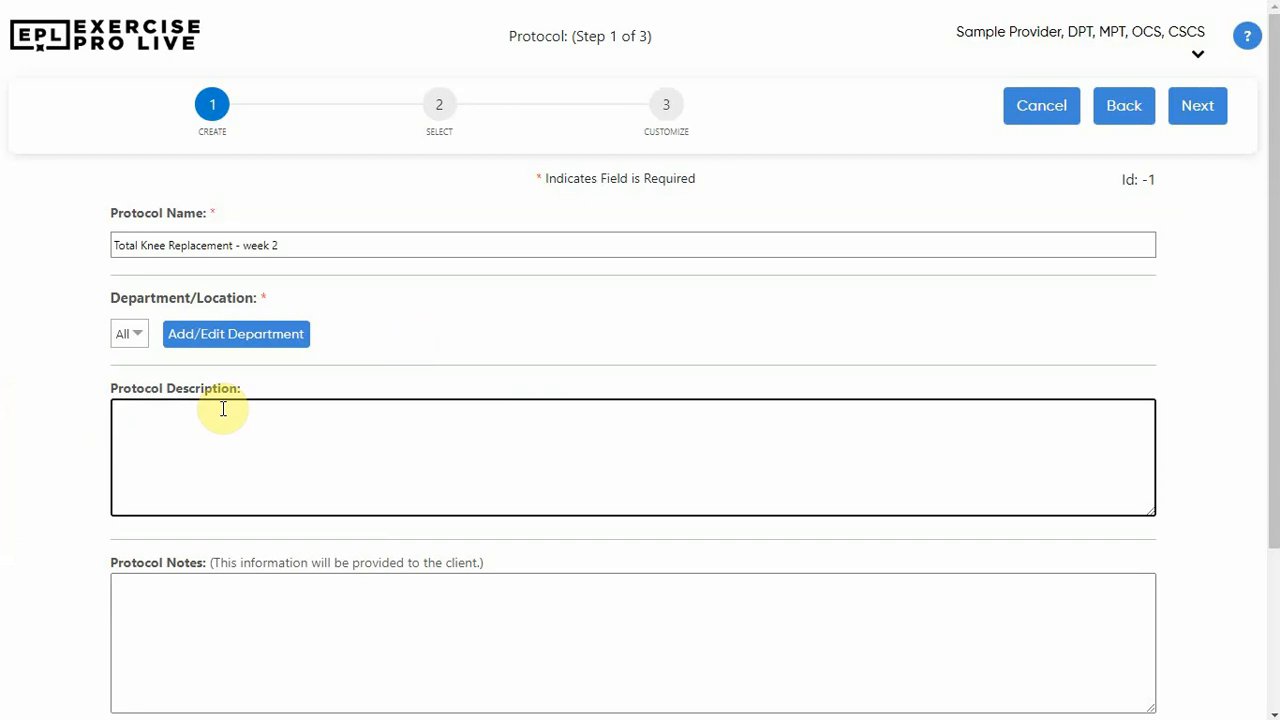
{"action": "type", "text": "Basic ROM s/p surgery"}
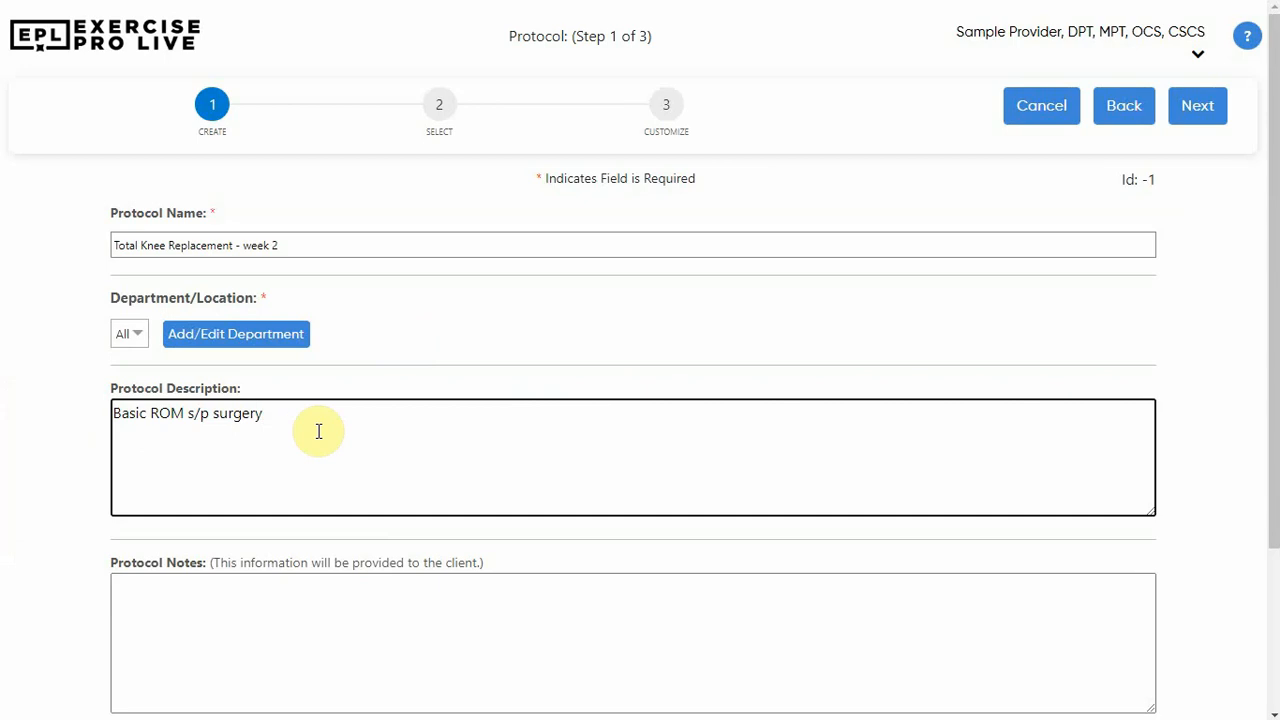
{"action": "left_click", "coordinate": [240, 583]}
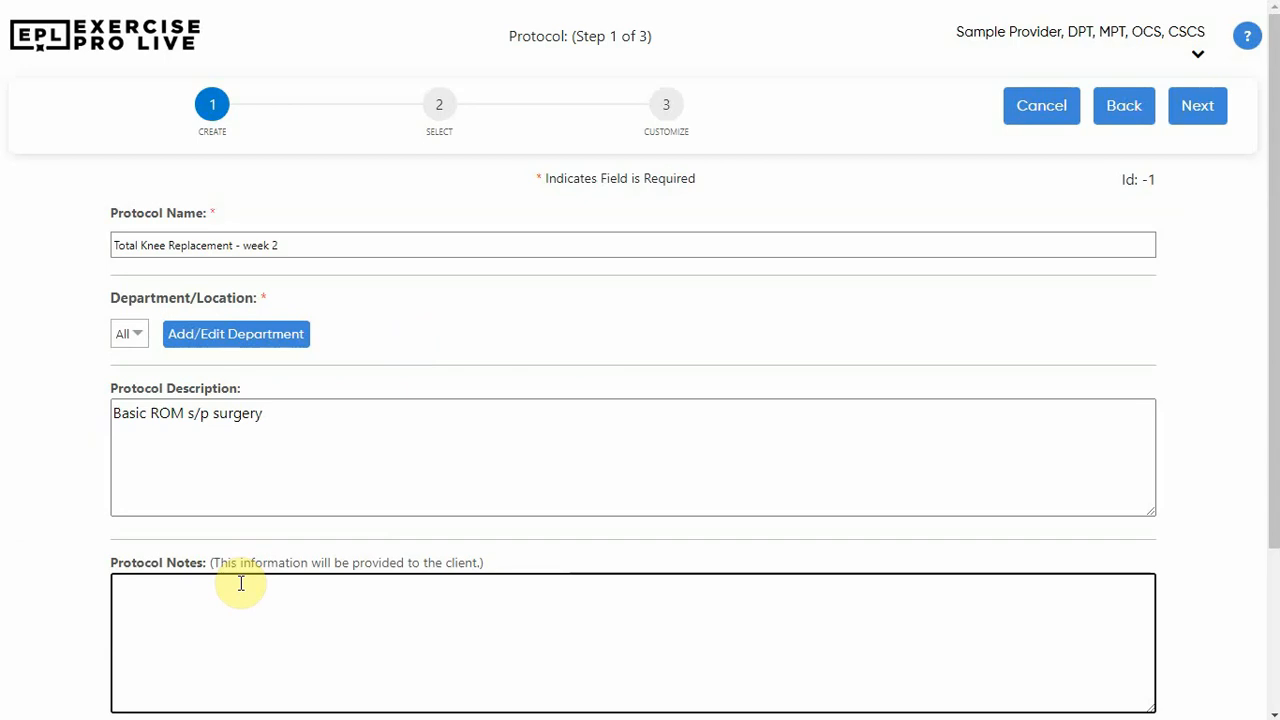
{"action": "type", "text": "These exercises will help you regain your range of motion in your knee."}
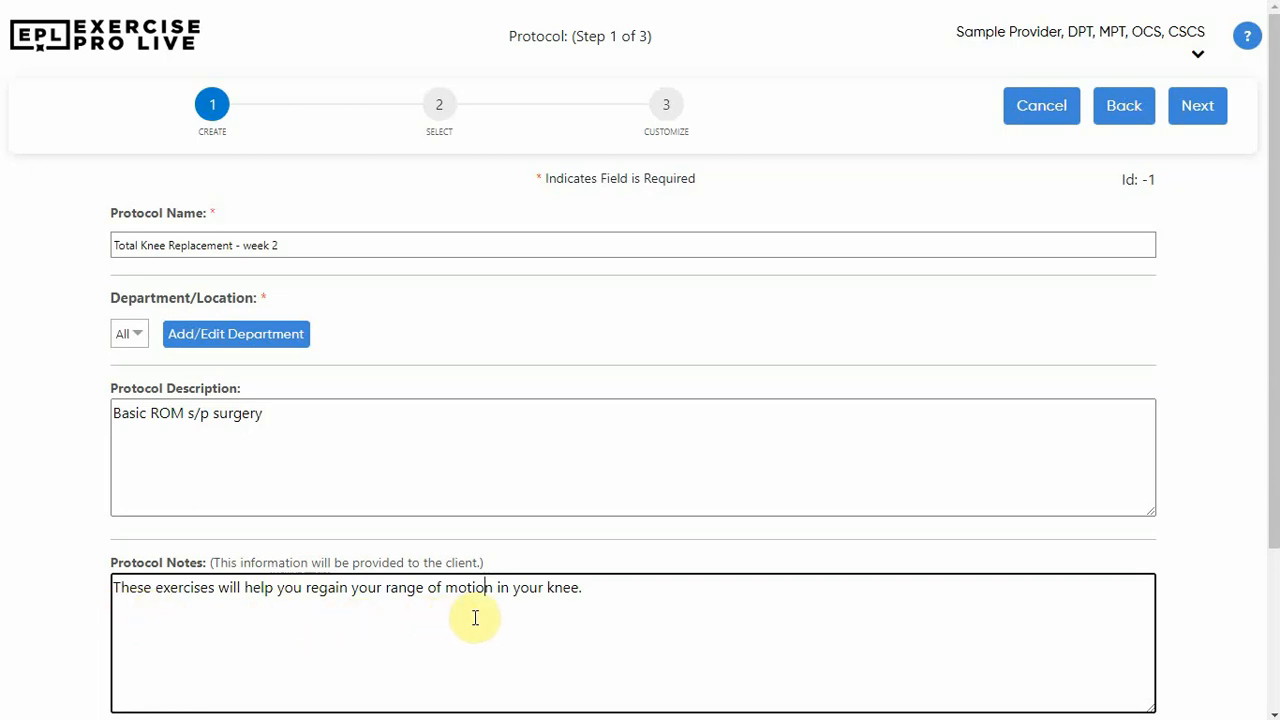
Choose a body area as the protocol's search criterion and proceed to the exercise selection stage
{"action": "scroll", "coordinate": [598, 595], "scroll_direction": "down", "scroll_amount": 2}
{"action": "left_click", "coordinate": [598, 600]}
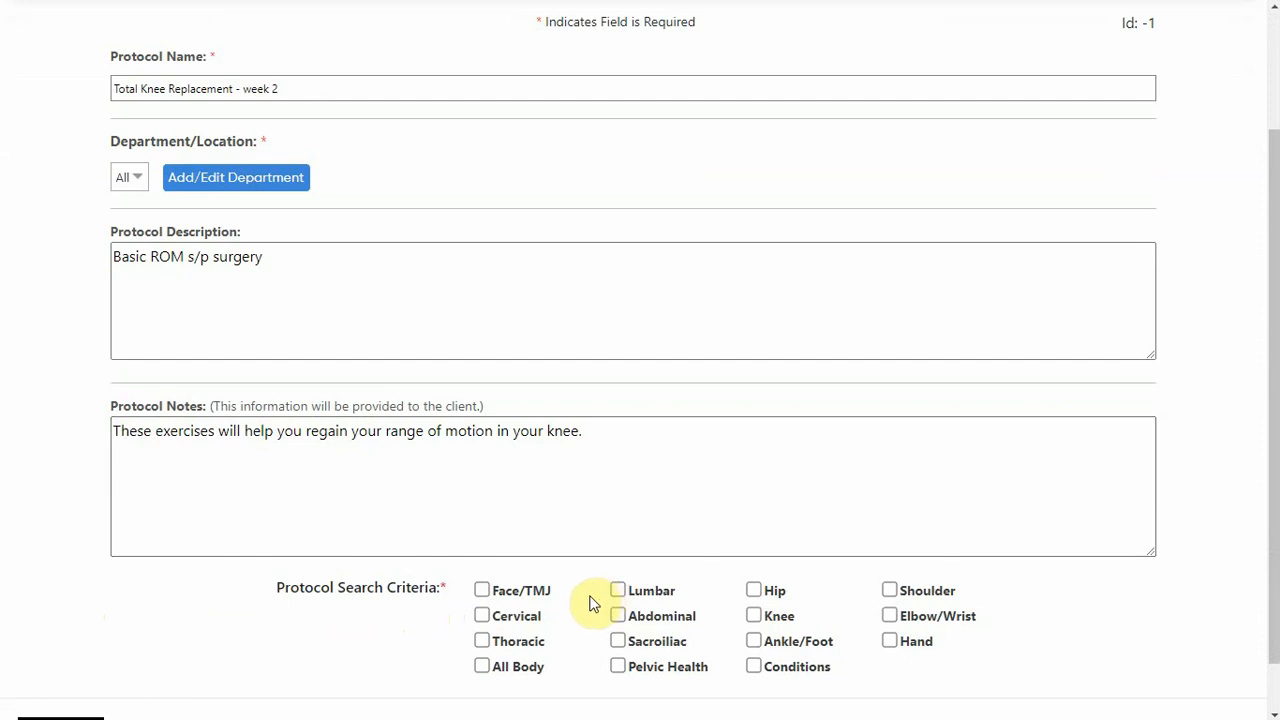
{"action": "left_click", "coordinate": [754, 591]}
{"action": "scroll", "coordinate": [757, 597], "scroll_direction": "up", "scroll_amount": 2}
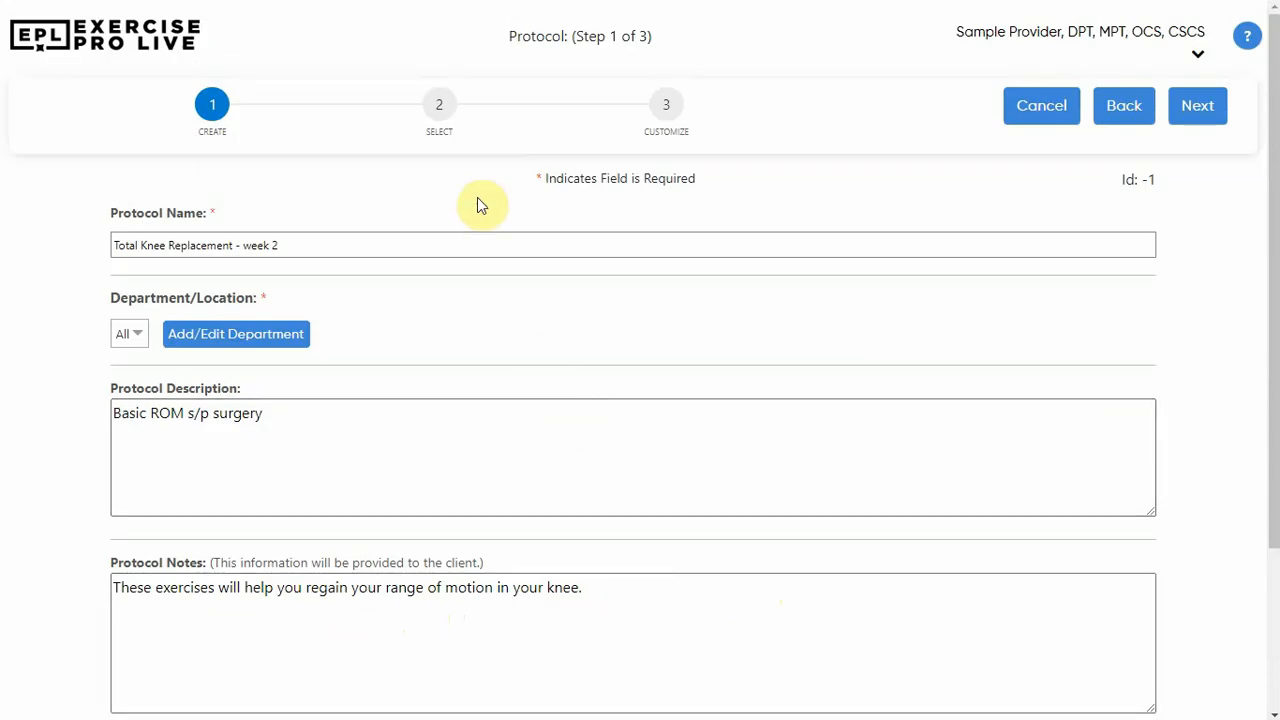
{"action": "left_click", "coordinate": [441, 110]}
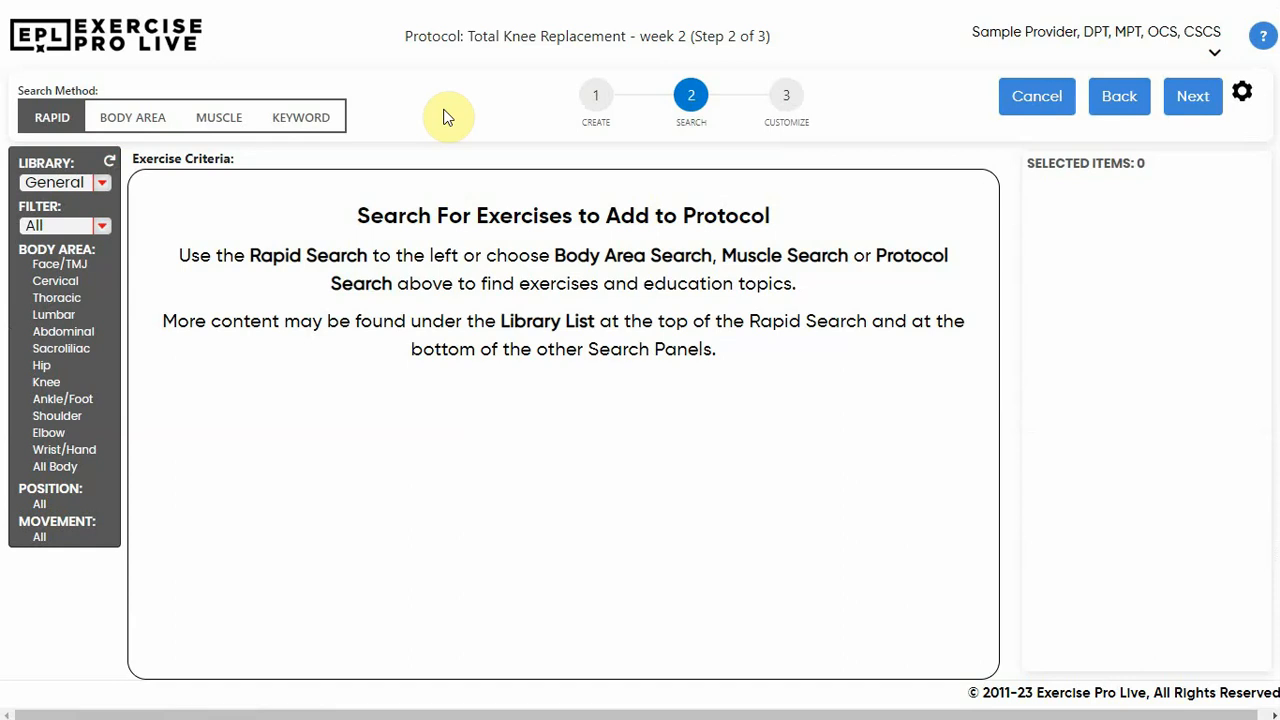
Search by body area for Knee, Active, Supine exercises and add a "AROM hip flx (SLR) supine knee bent" exercise to the protocol
{"action": "left_click", "coordinate": [140, 117]}
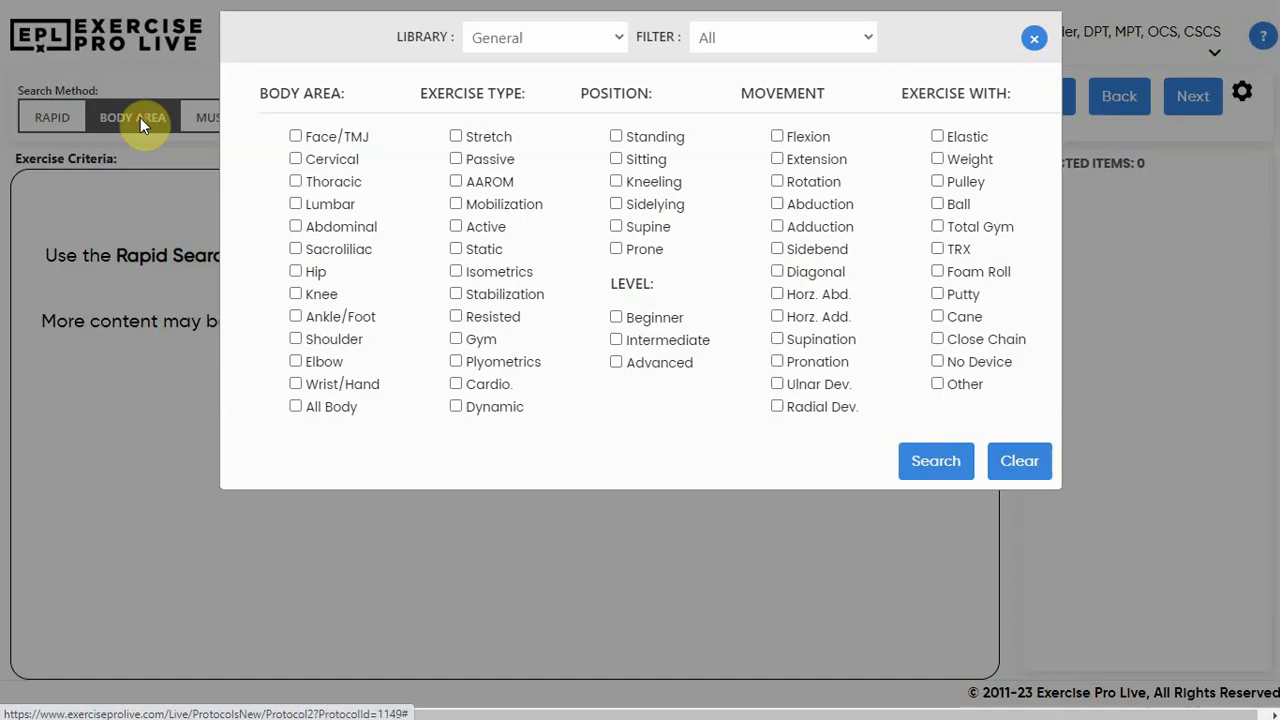
{"action": "left_click", "coordinate": [322, 297]}
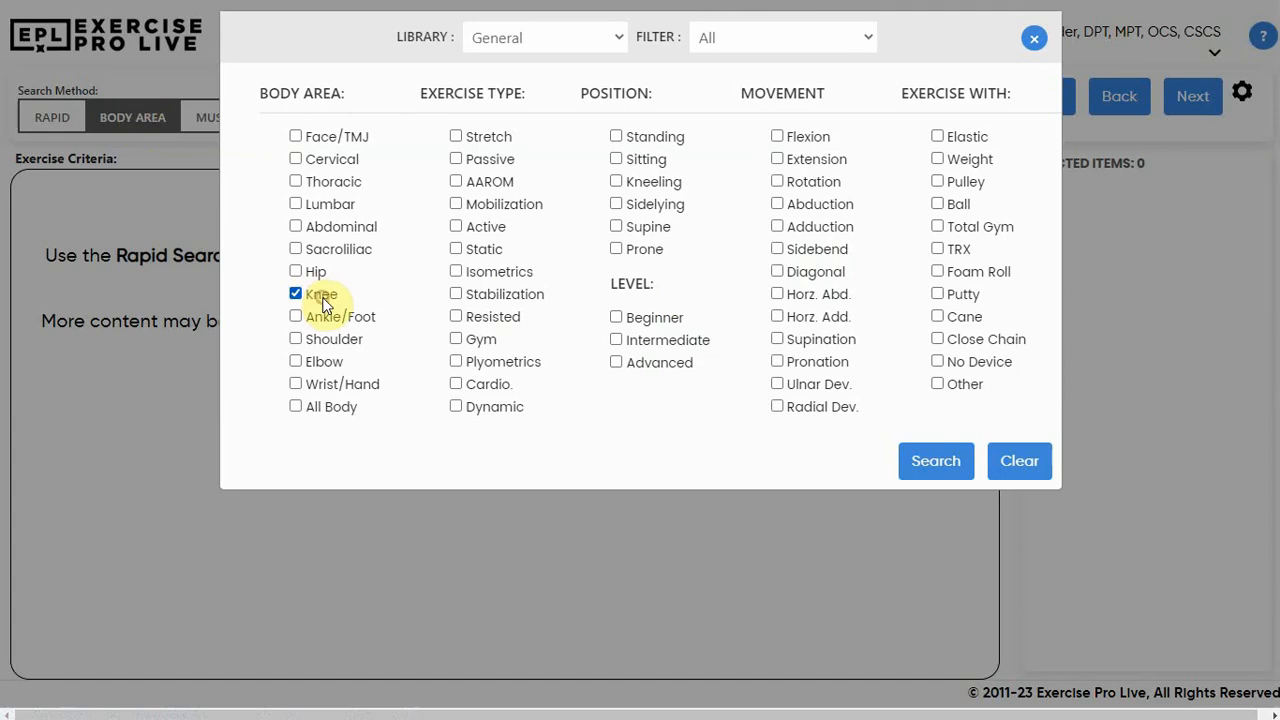
{"action": "left_click", "coordinate": [478, 230]}
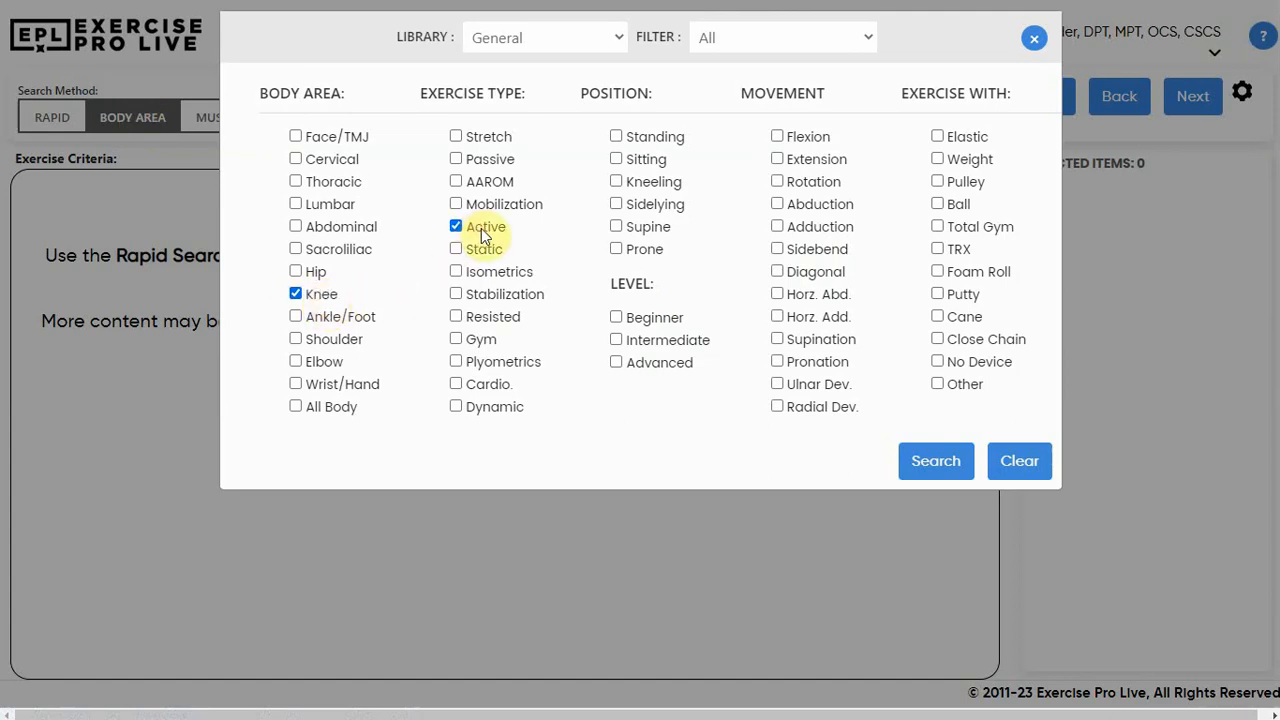
{"action": "left_click", "coordinate": [645, 231]}
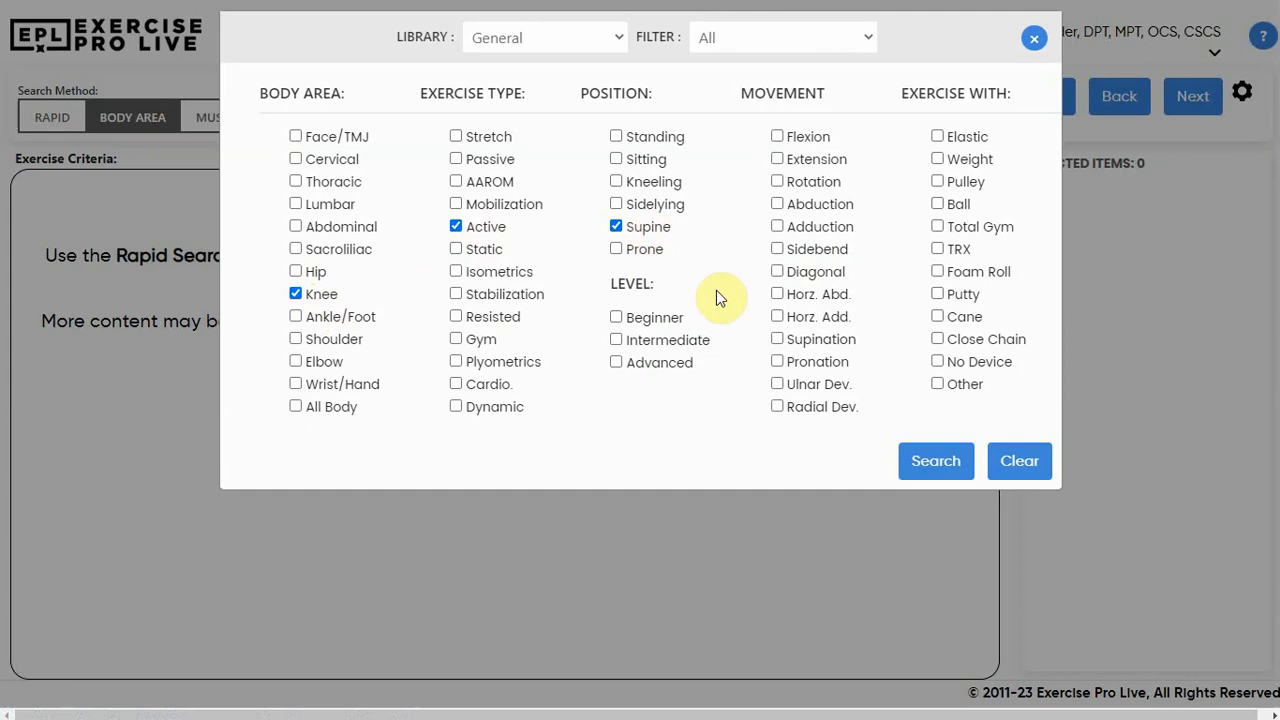
{"action": "left_click", "coordinate": [938, 465]}
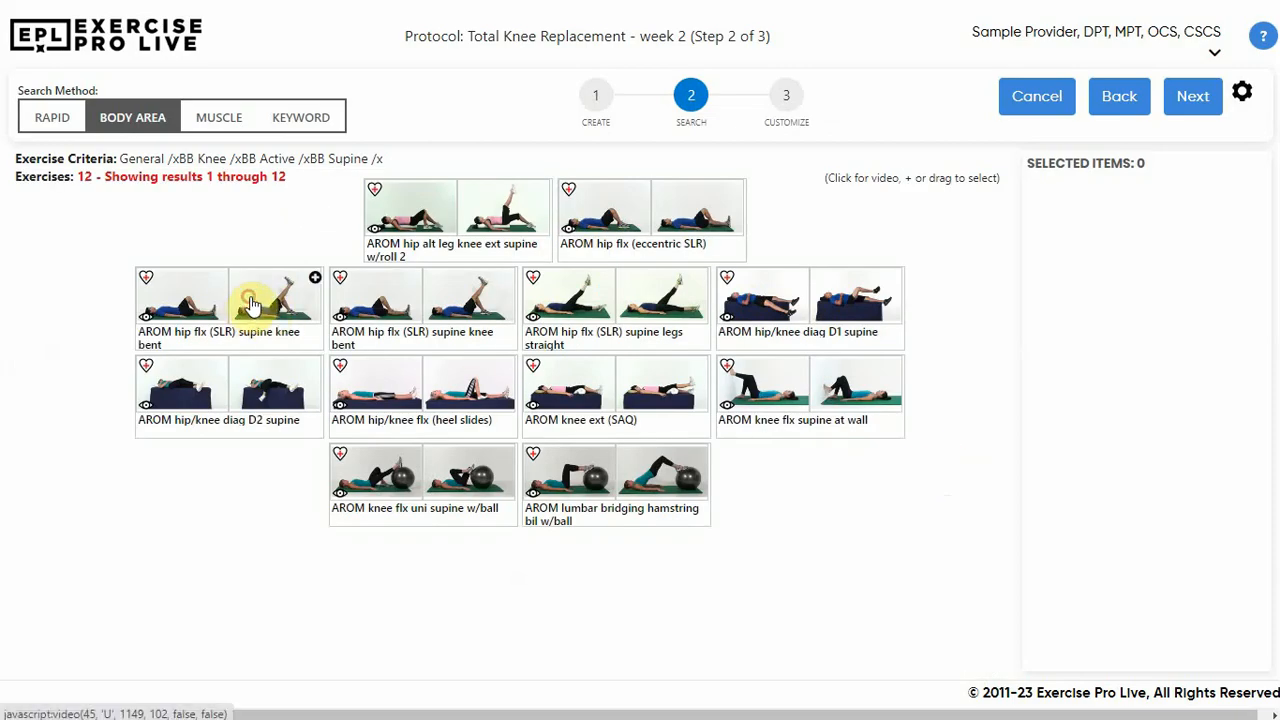
{"action": "left_click_drag", "start_coordinate": [250, 305], "coordinate": [1073, 248]}
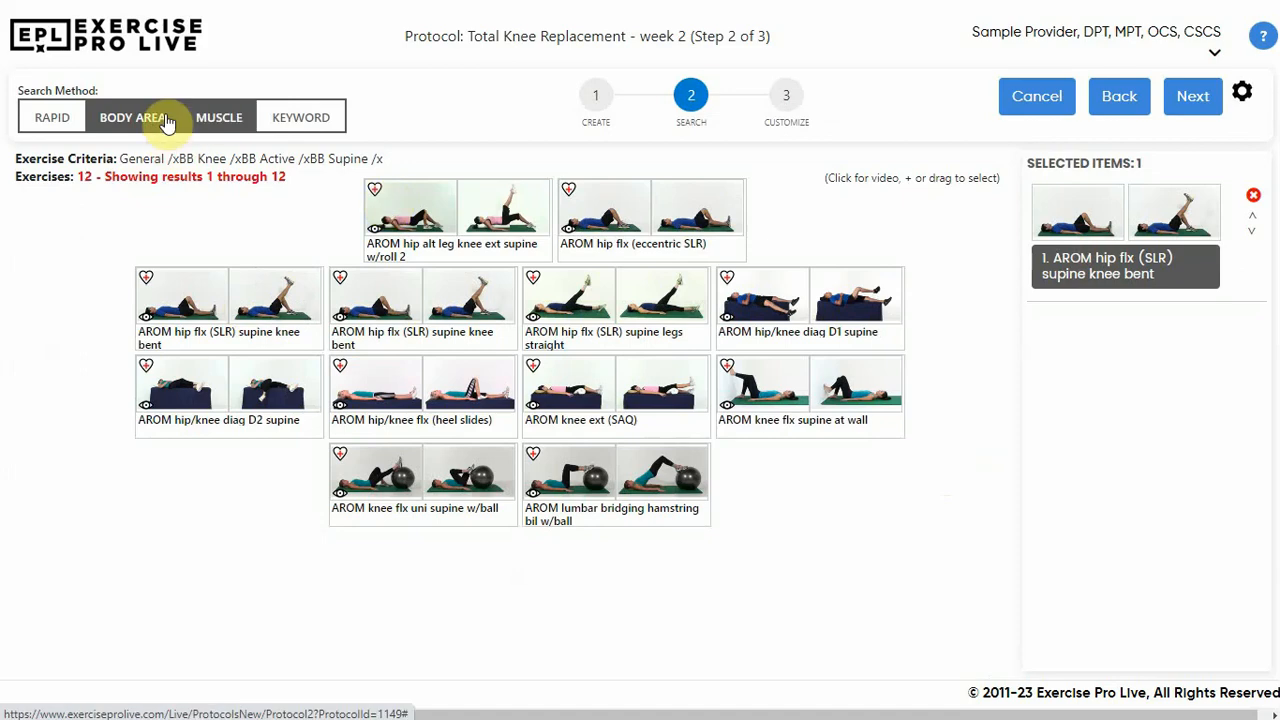
Search by muscle for Quadriceps and Hamstring Isometrics, and add "Iso knee flx sit (hamstring sets)" and "Iso knee ext sit straight leg (quad set)"
{"action": "left_click", "coordinate": [210, 115]}
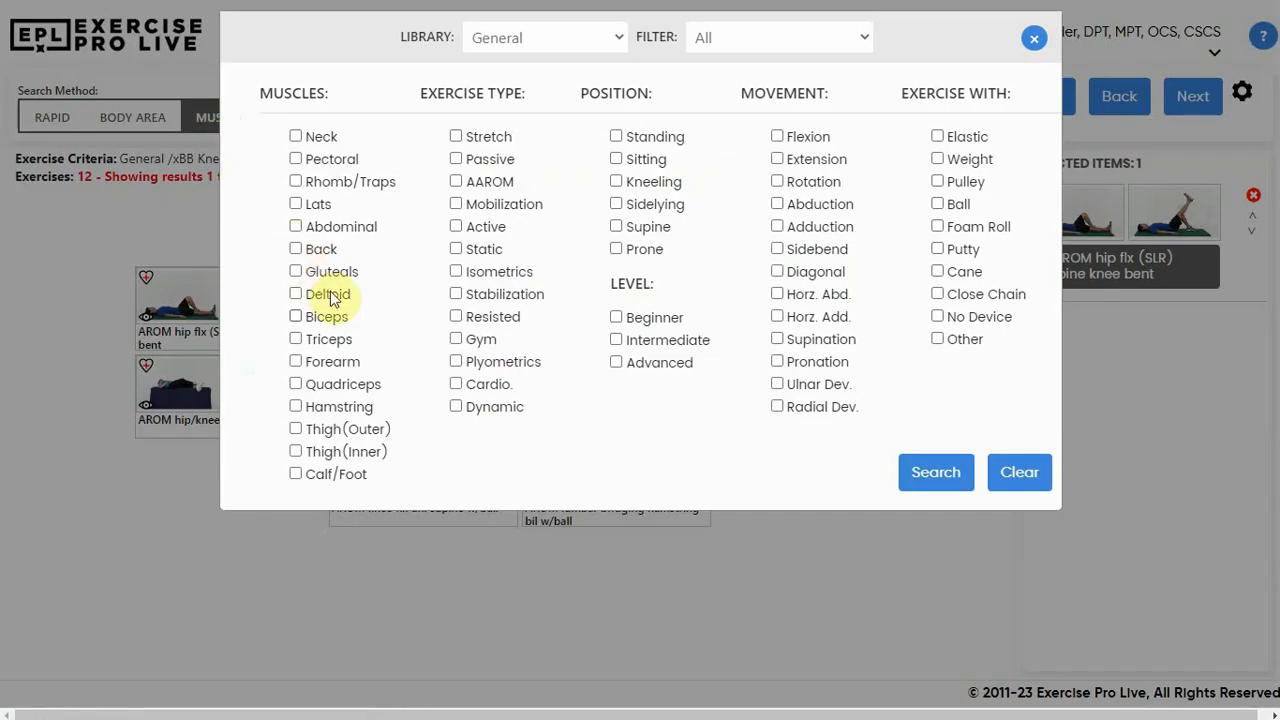
{"action": "left_click", "coordinate": [338, 385]}
{"action": "left_click", "coordinate": [337, 408]}
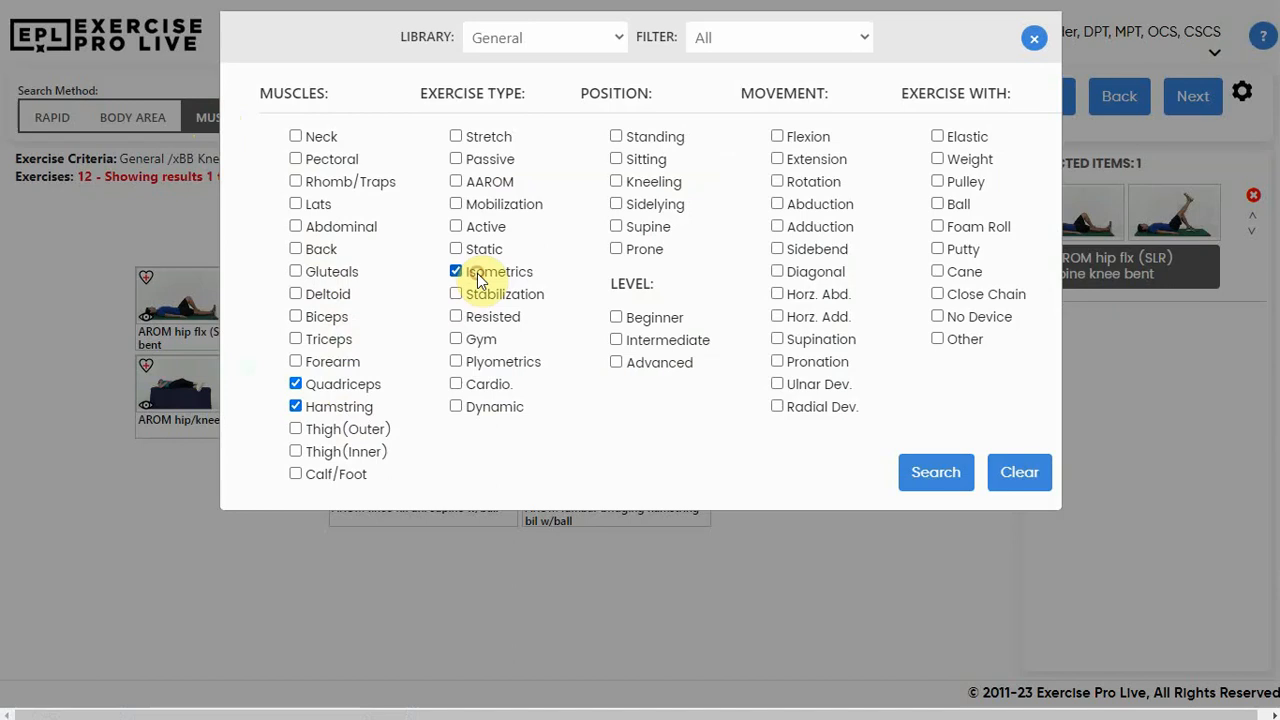
{"action": "left_click", "coordinate": [929, 472]}
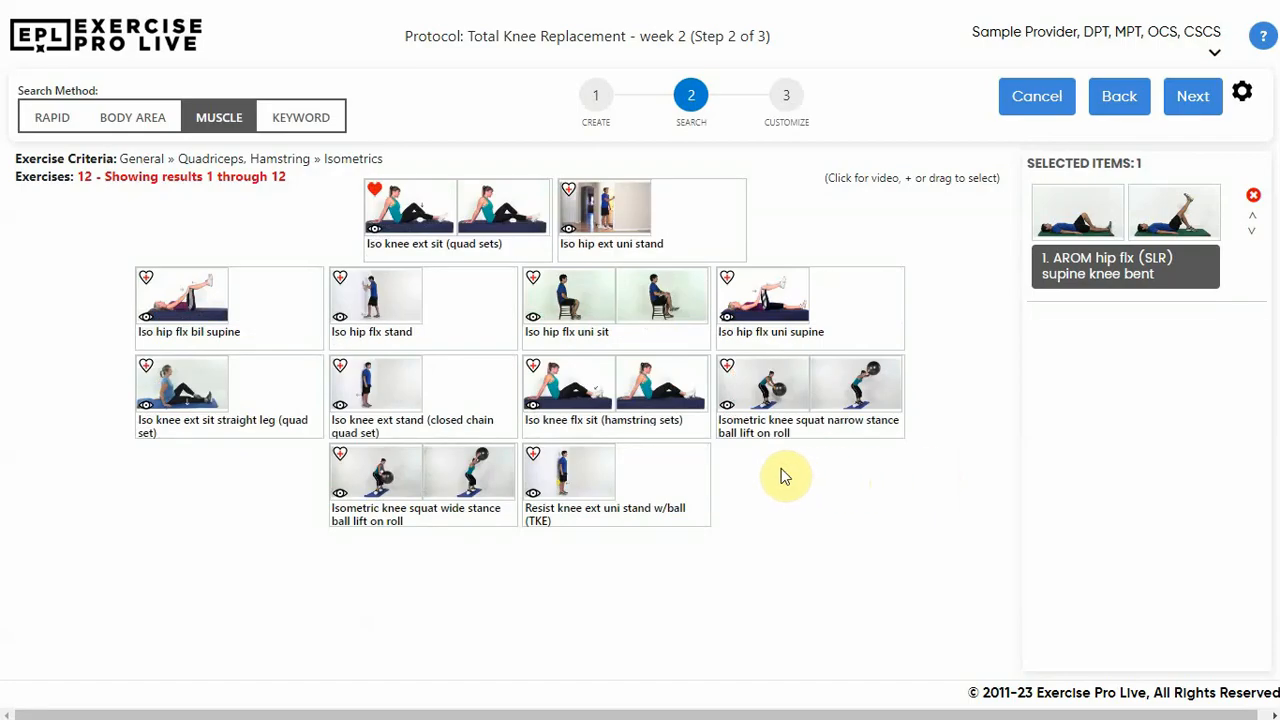
{"action": "left_click_drag", "start_coordinate": [650, 382], "coordinate": [1091, 334]}
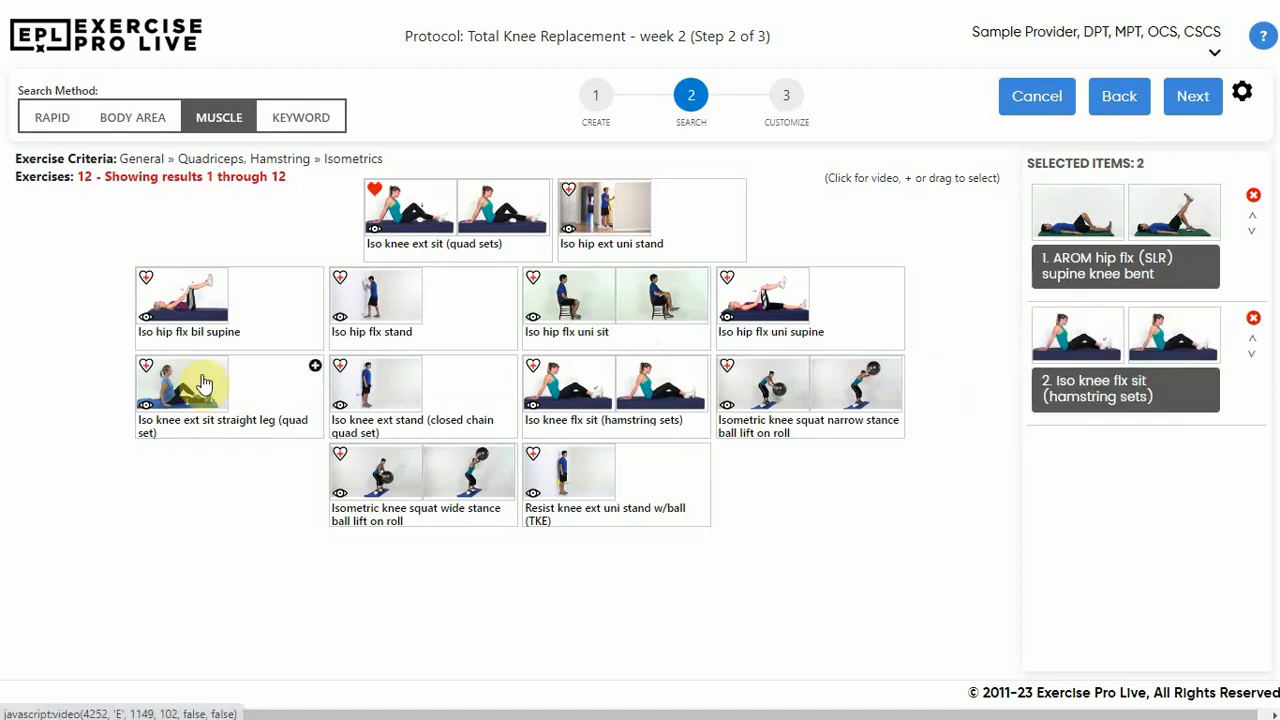
{"action": "left_click_drag", "start_coordinate": [203, 385], "coordinate": [1186, 457]}
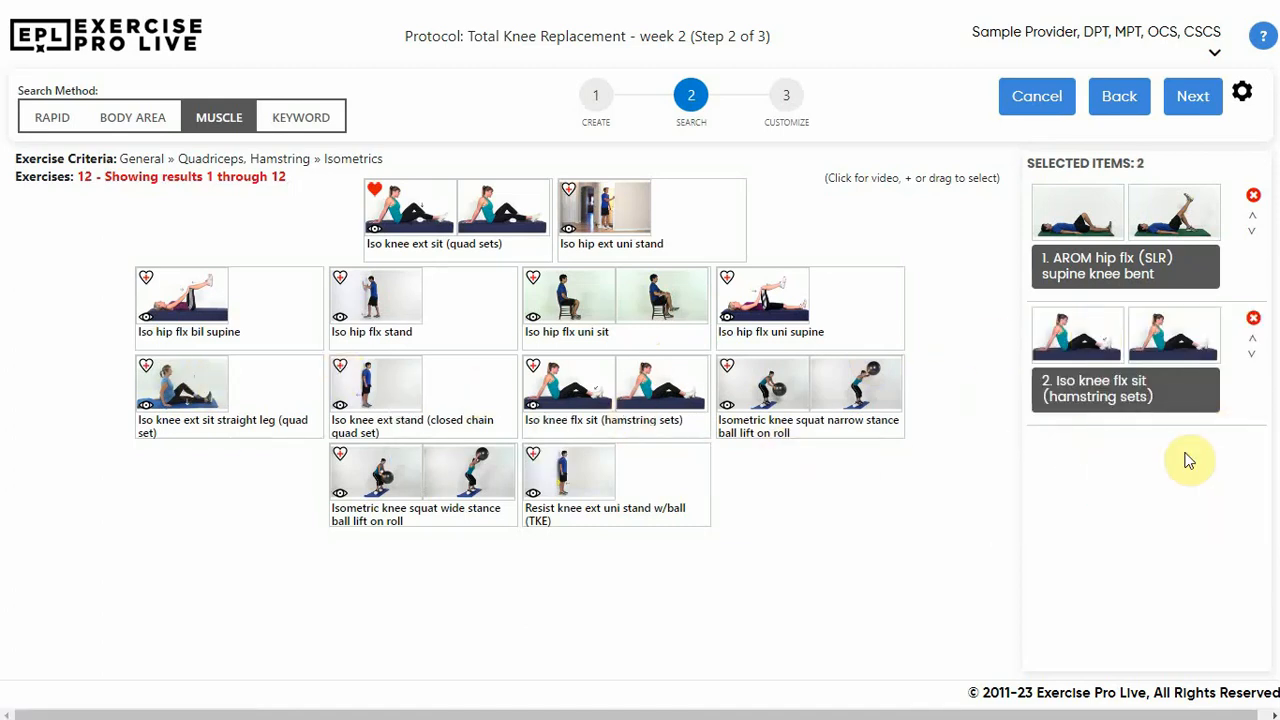
Search by keyword for "heel slides" and add "AAROM hip/knee flx (heel slides) w/elastic" to the protocol
{"action": "left_click", "coordinate": [294, 122]}
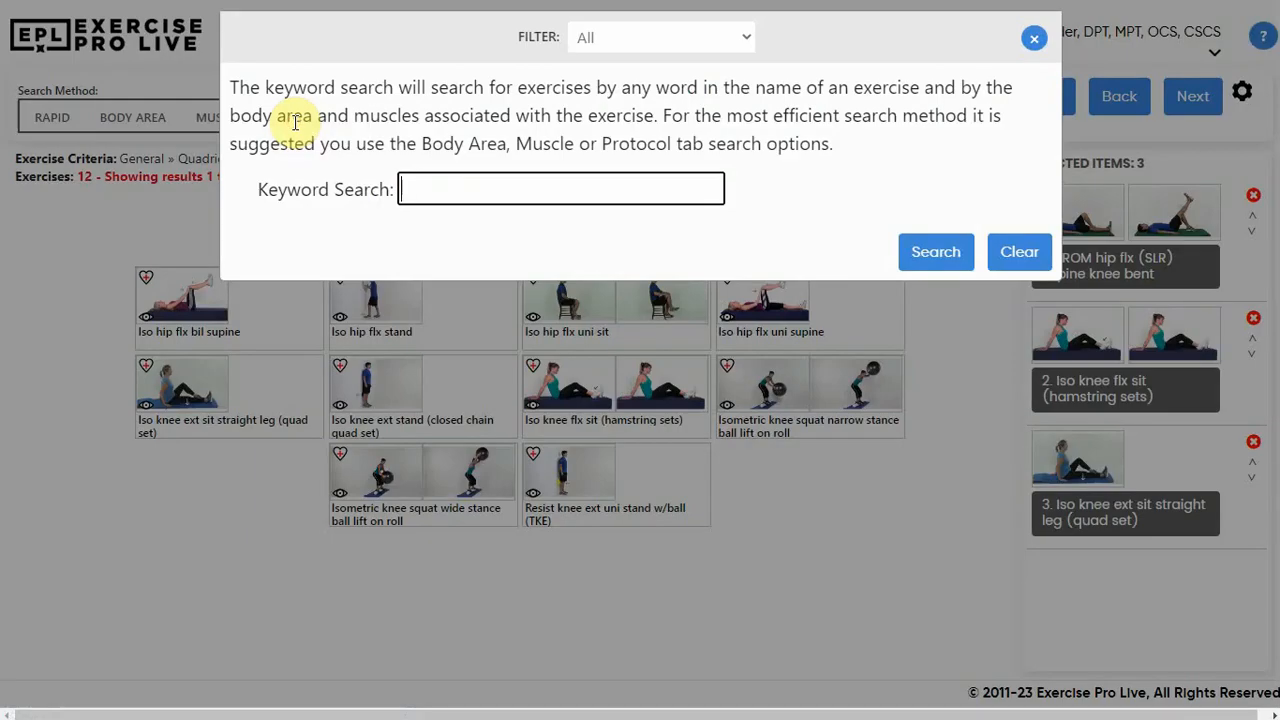
{"action": "type", "text": "hee"}
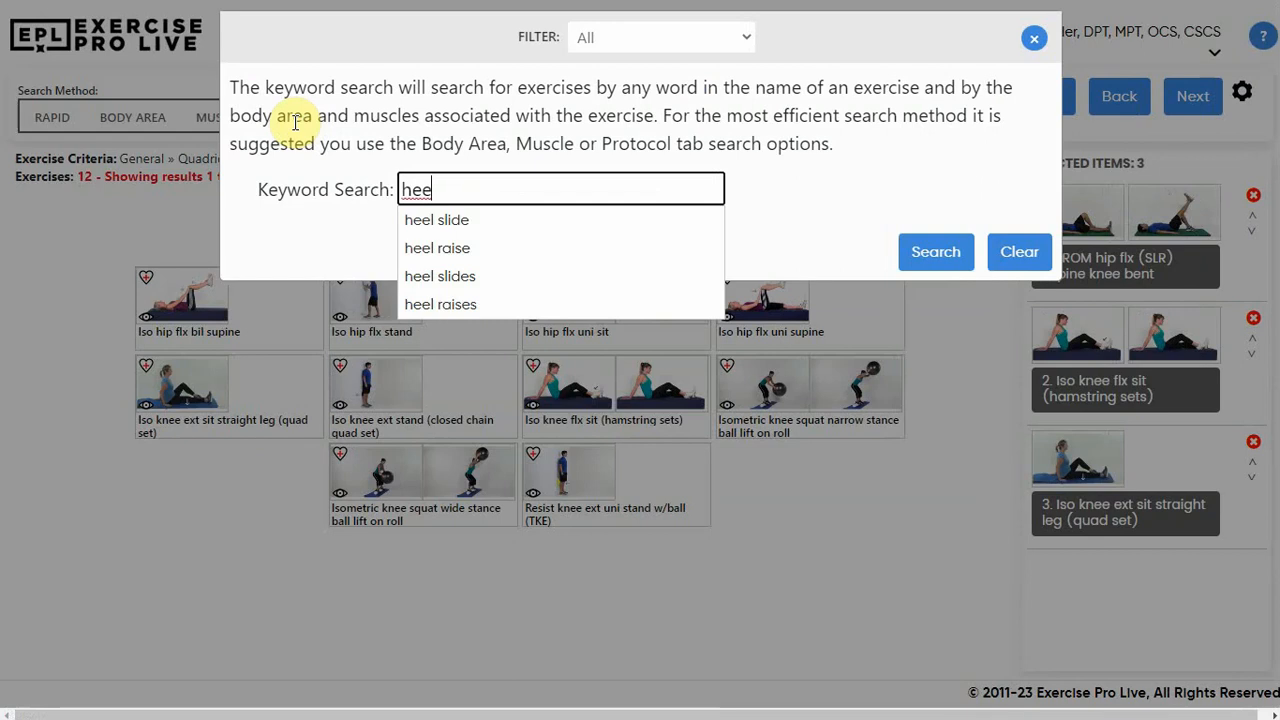
{"action": "left_click", "coordinate": [438, 276]}
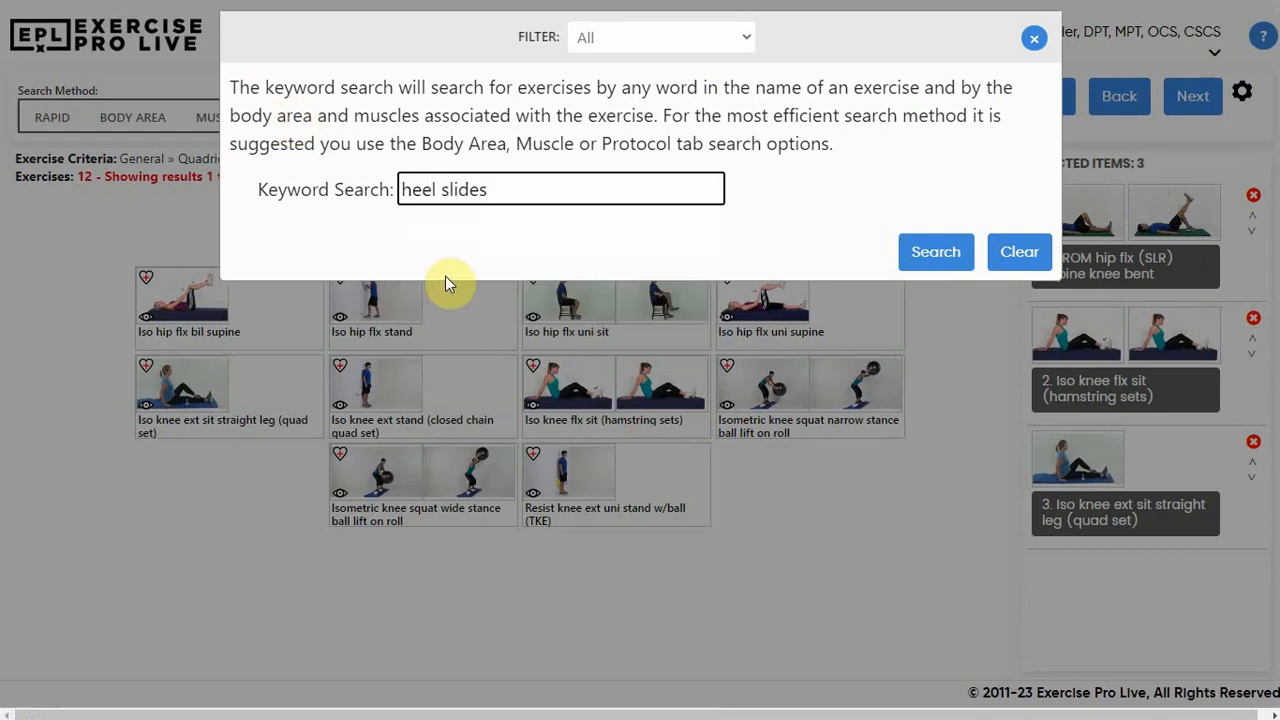
{"action": "left_click", "coordinate": [916, 255]}
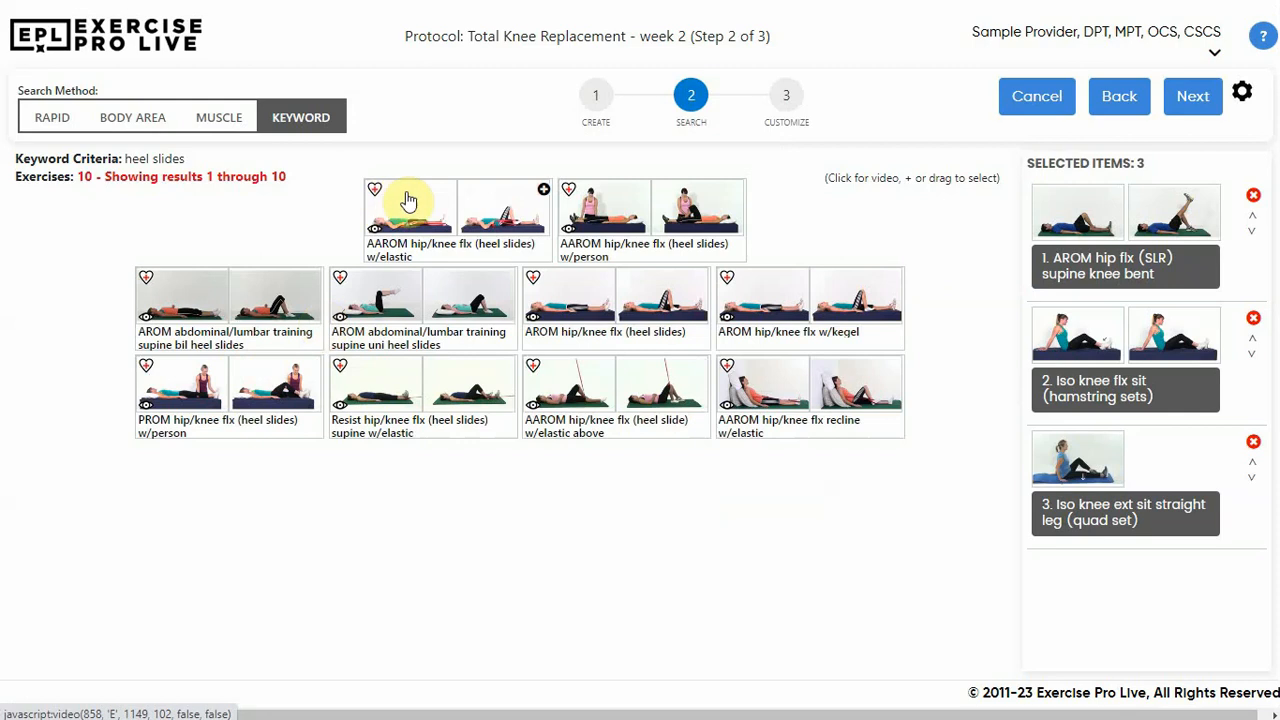
{"action": "left_click_drag", "start_coordinate": [427, 210], "coordinate": [1114, 571]}
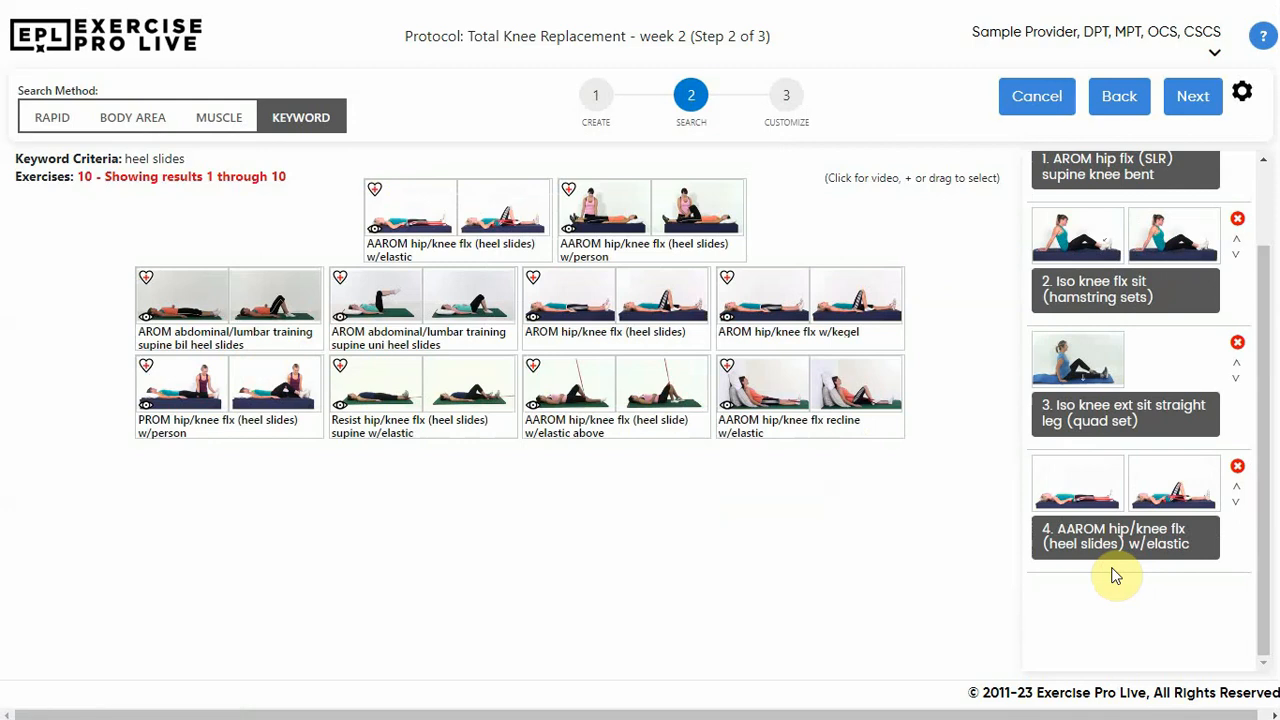
Proceed to the customization stage and set "AROM hip flx (SLR) supine knee bent" to 2 sets of 10 repetitions
{"action": "left_click", "coordinate": [788, 102]}
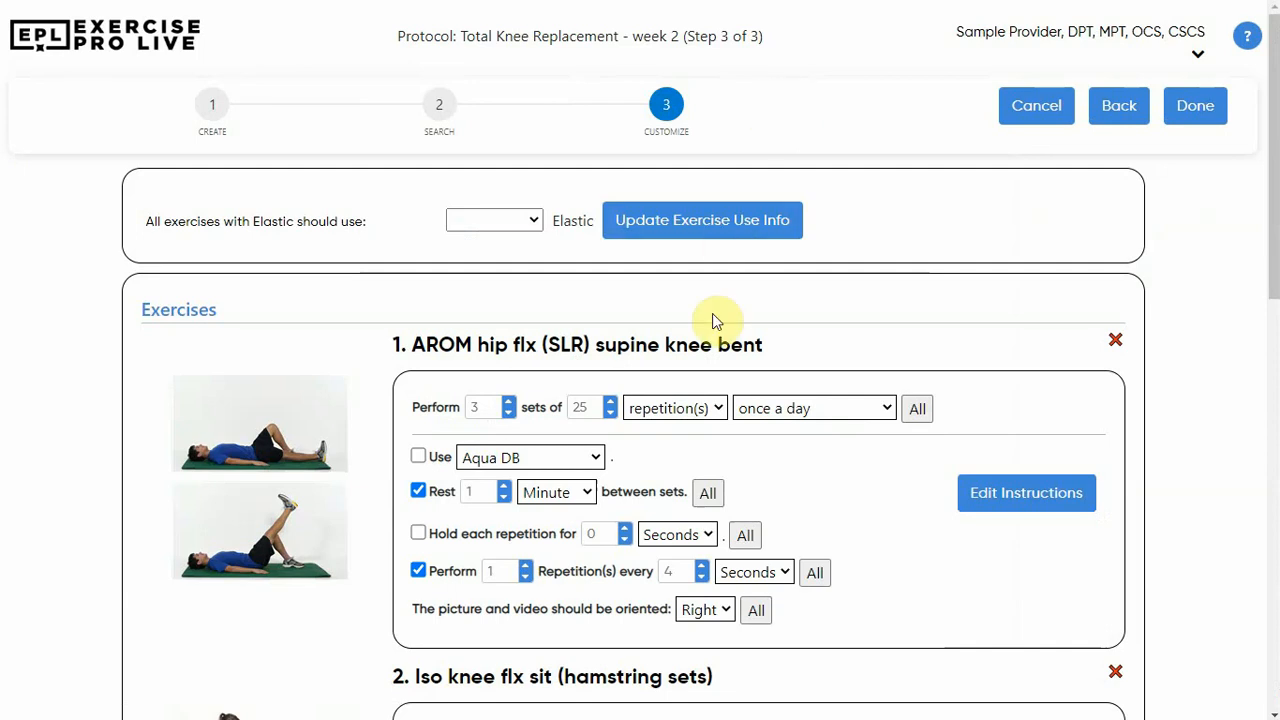
{"action": "left_click", "coordinate": [509, 415]}
{"action": "left_click", "coordinate": [611, 415]}
{"action": "left_click", "coordinate": [611, 414]}
{"action": "left_click", "coordinate": [611, 414]}
{"action": "left_click", "coordinate": [611, 414]}
{"action": "left_click", "coordinate": [611, 414]}
{"action": "left_click", "coordinate": [611, 414]}
{"action": "left_click", "coordinate": [611, 414]}
{"action": "left_click", "coordinate": [611, 414]}
{"action": "left_click", "coordinate": [611, 414]}
{"action": "left_click", "coordinate": [611, 414]}
{"action": "left_click", "coordinate": [611, 414]}
{"action": "left_click", "coordinate": [611, 414]}
{"action": "left_click", "coordinate": [611, 414]}
{"action": "left_click", "coordinate": [611, 414]}
{"action": "left_click", "coordinate": [611, 414]}
Review the remaining exercises, leave the elastic choice for all exercises blank, and save the finished protocol
{"action": "scroll", "coordinate": [613, 420], "scroll_direction": "down", "scroll_amount": 5}
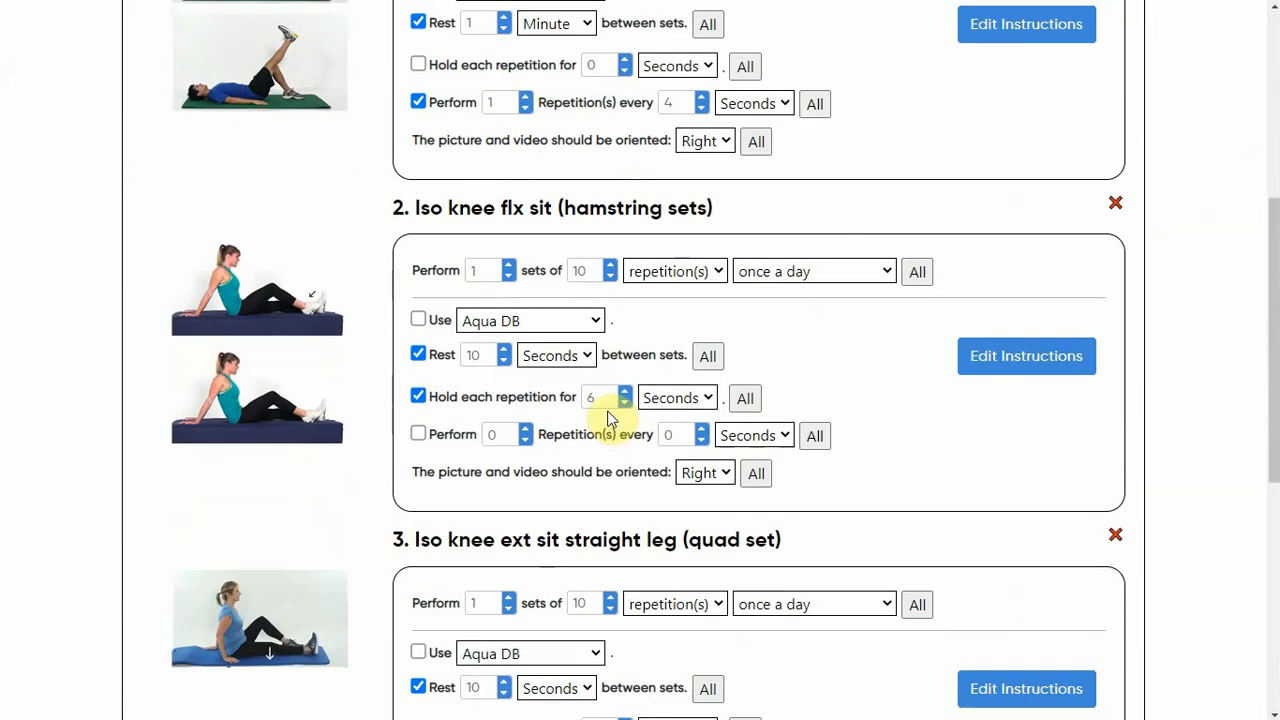
{"action": "scroll", "coordinate": [613, 420], "scroll_direction": "down", "scroll_amount": 3}
{"action": "scroll", "coordinate": [613, 418], "scroll_direction": "up", "scroll_amount": 8}
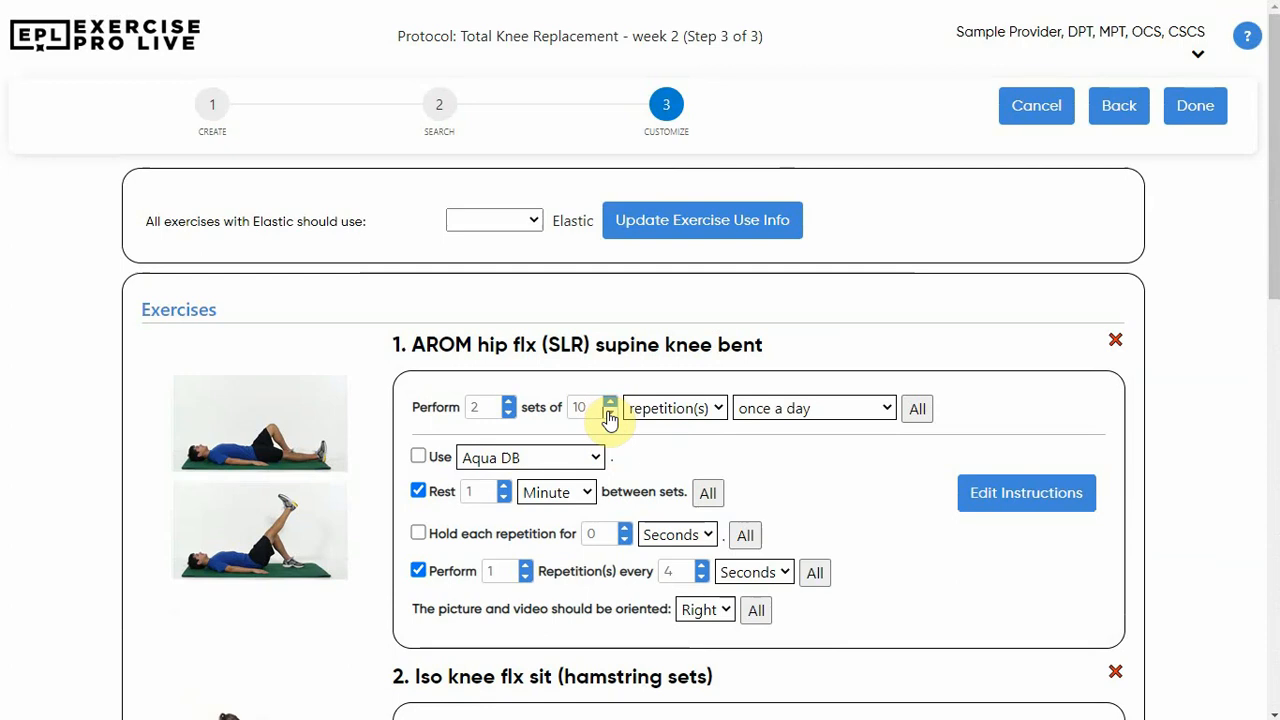
{"action": "left_click", "coordinate": [535, 221]}
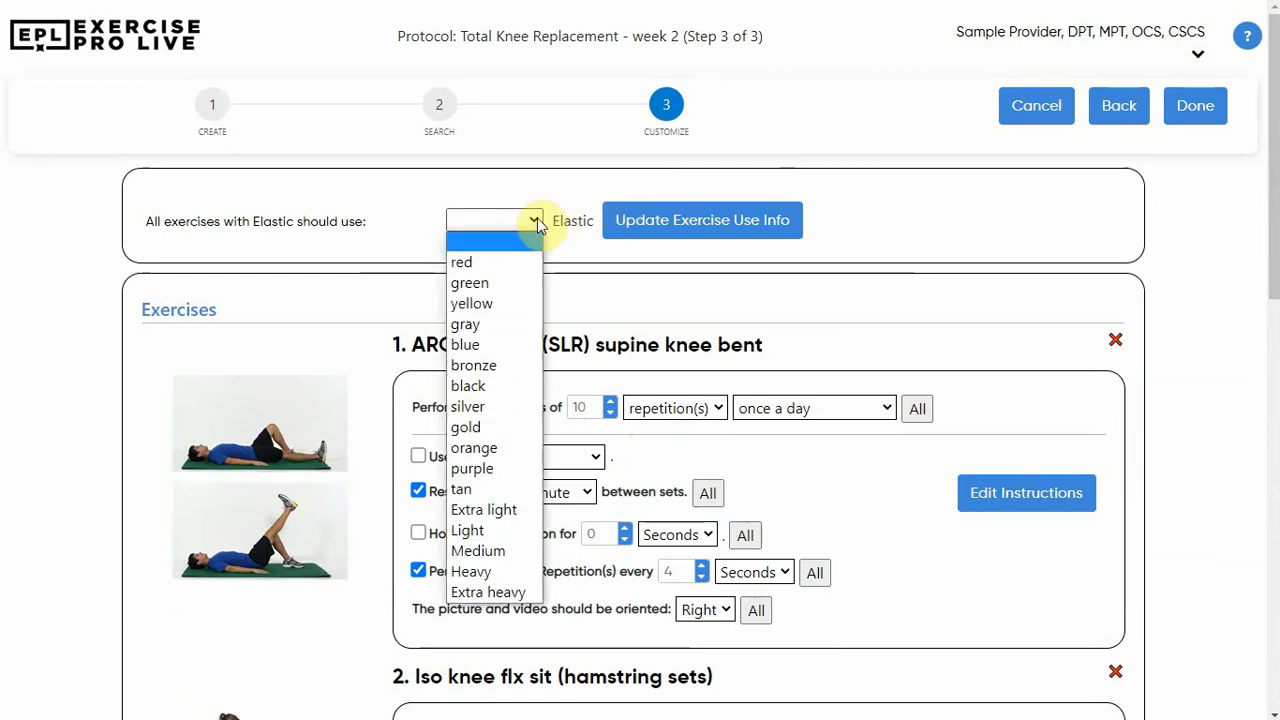
{"action": "left_click", "coordinate": [537, 220]}
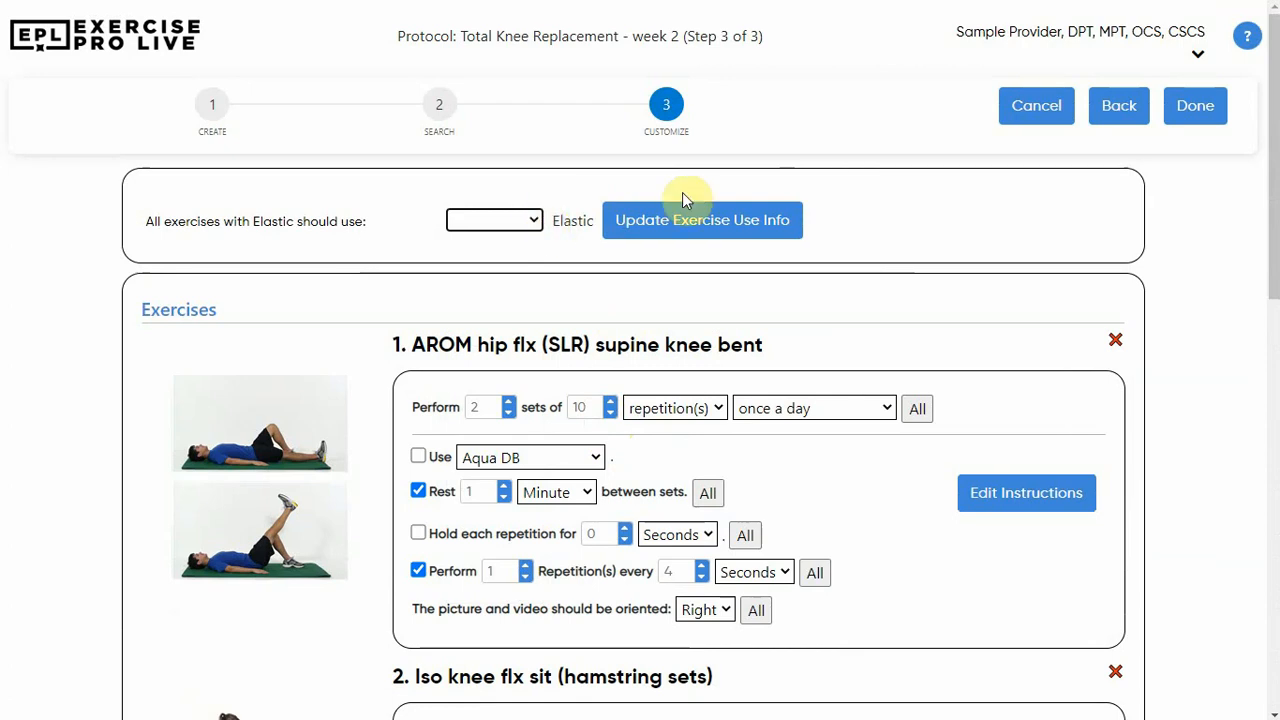
{"action": "left_click", "coordinate": [1198, 110]}
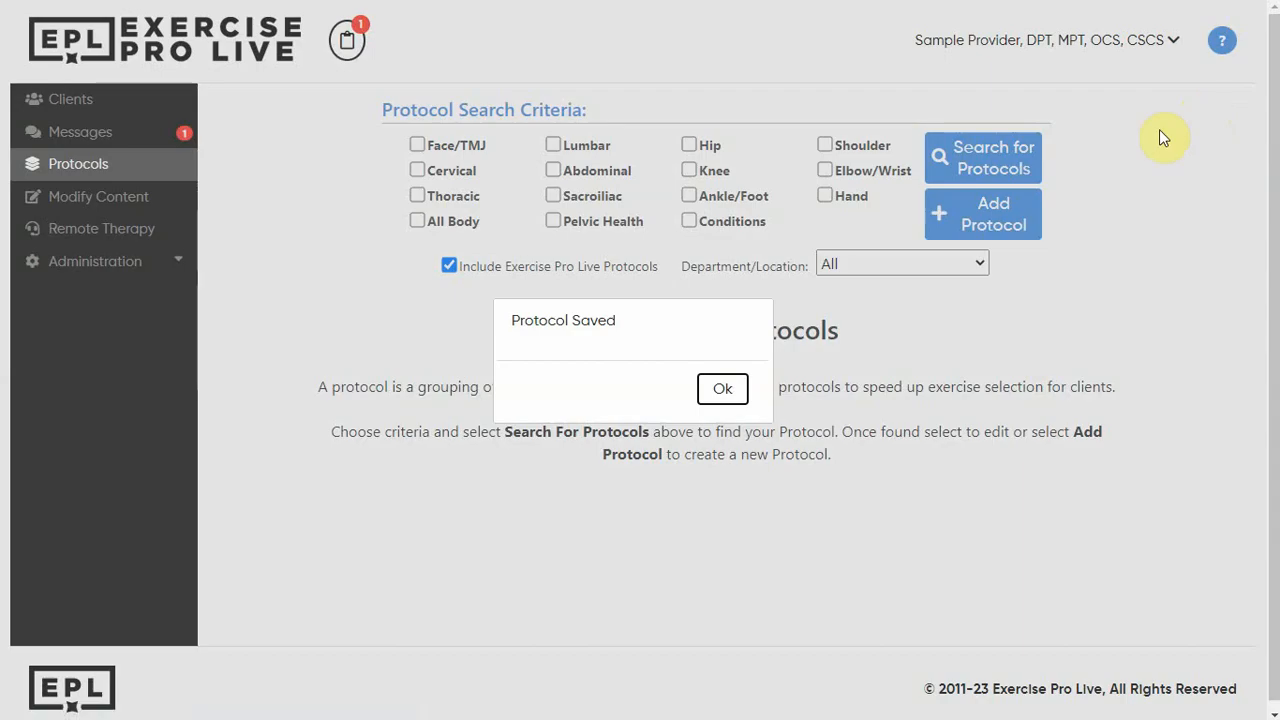
{"action": "left_click", "coordinate": [723, 391]}
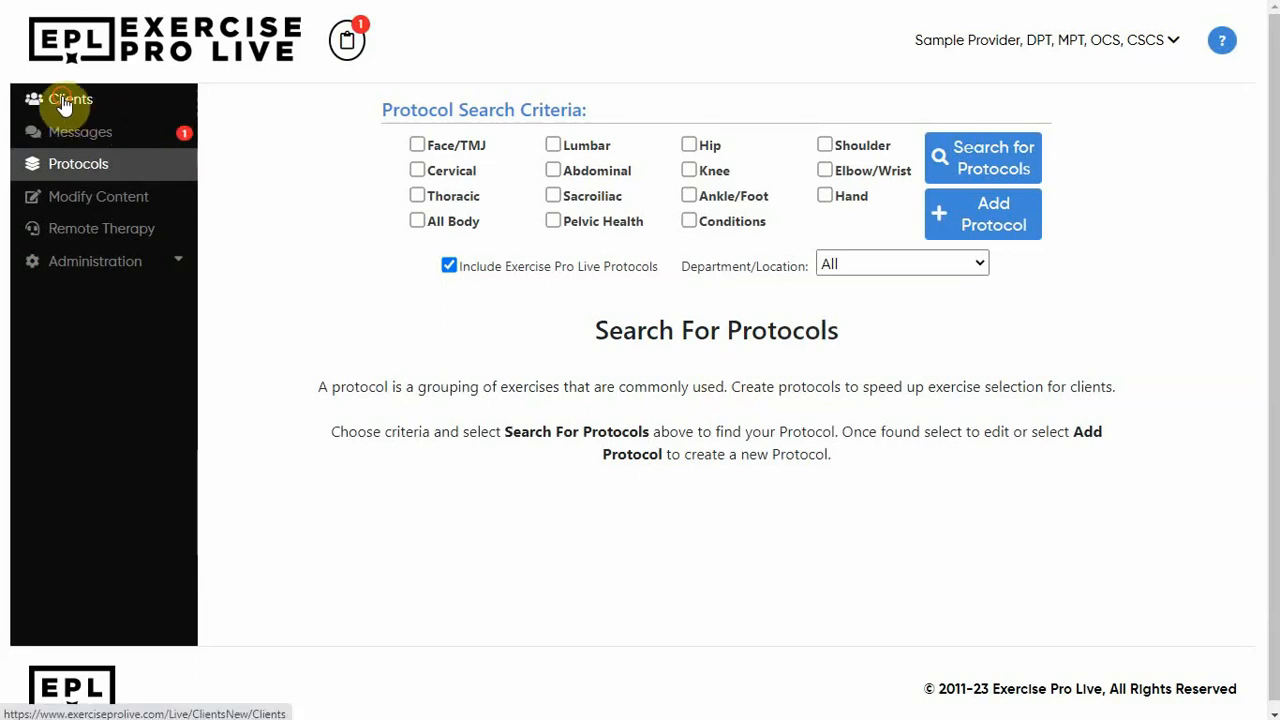
Start an exercise program for the seventh client in the client list and search protocols for the Knee body area across all departments
{"action": "left_click", "coordinate": [66, 104]}
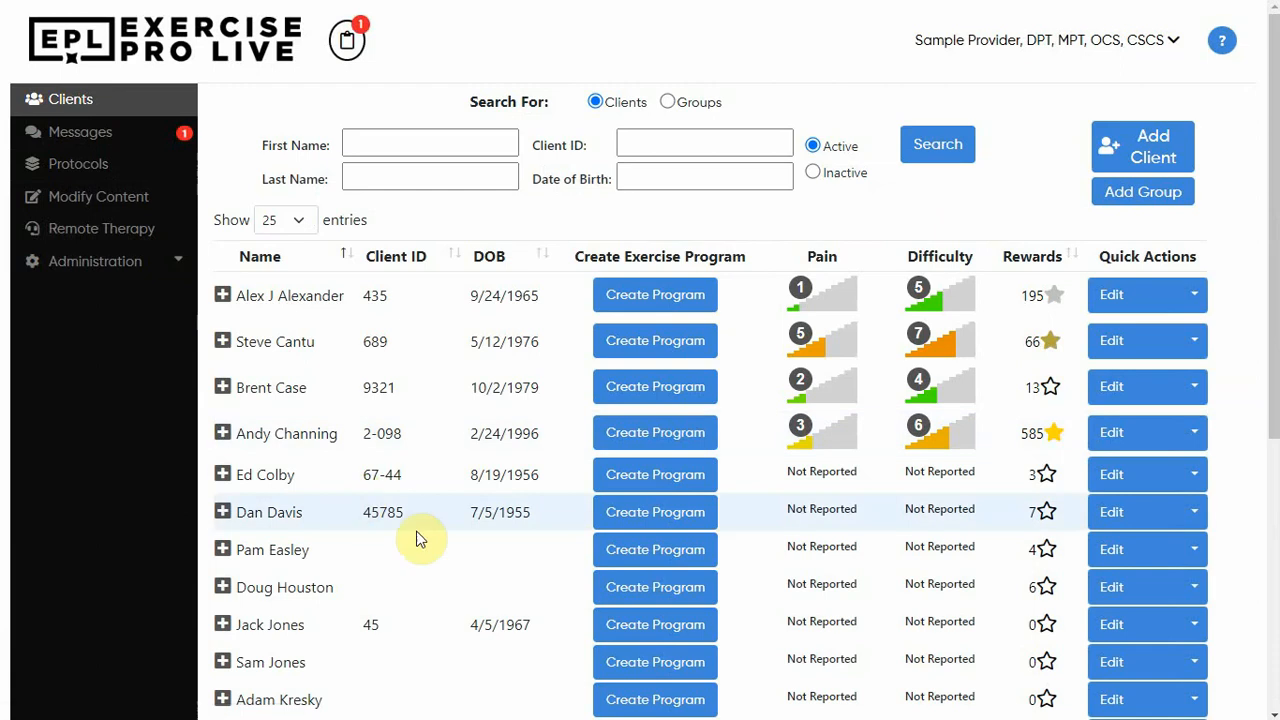
{"action": "left_click", "coordinate": [673, 556]}
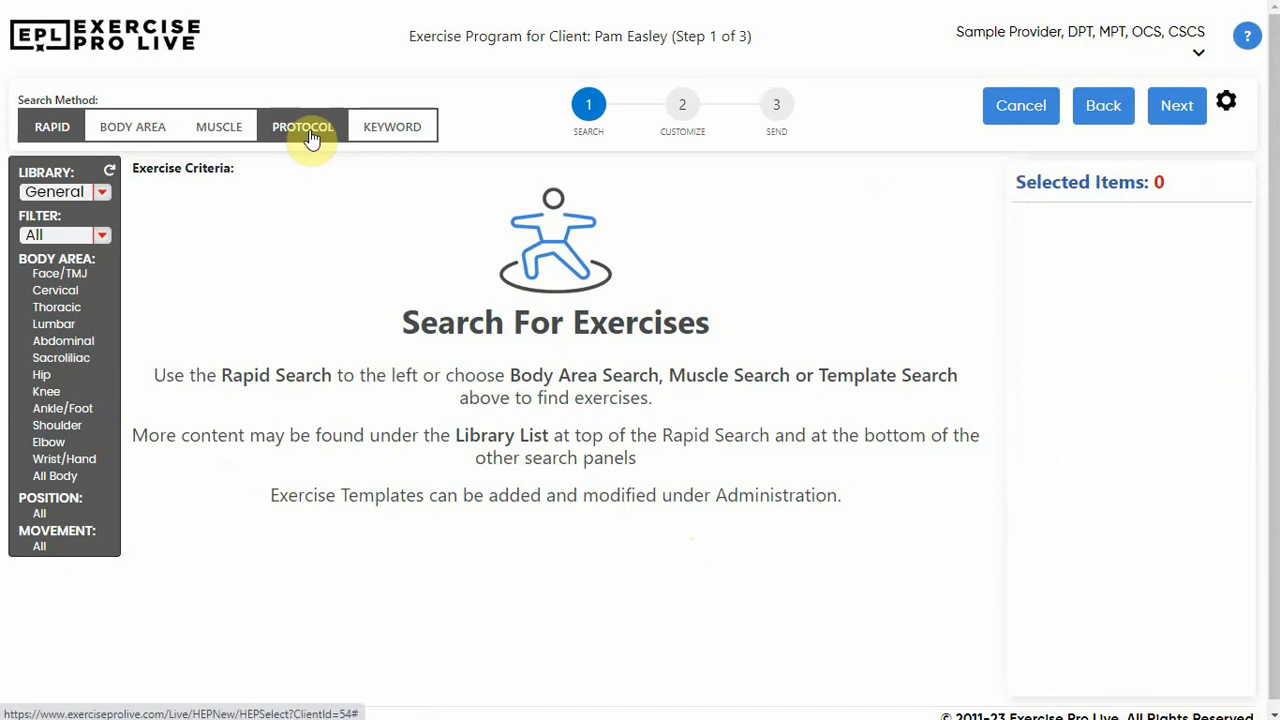
{"action": "left_click", "coordinate": [306, 136]}
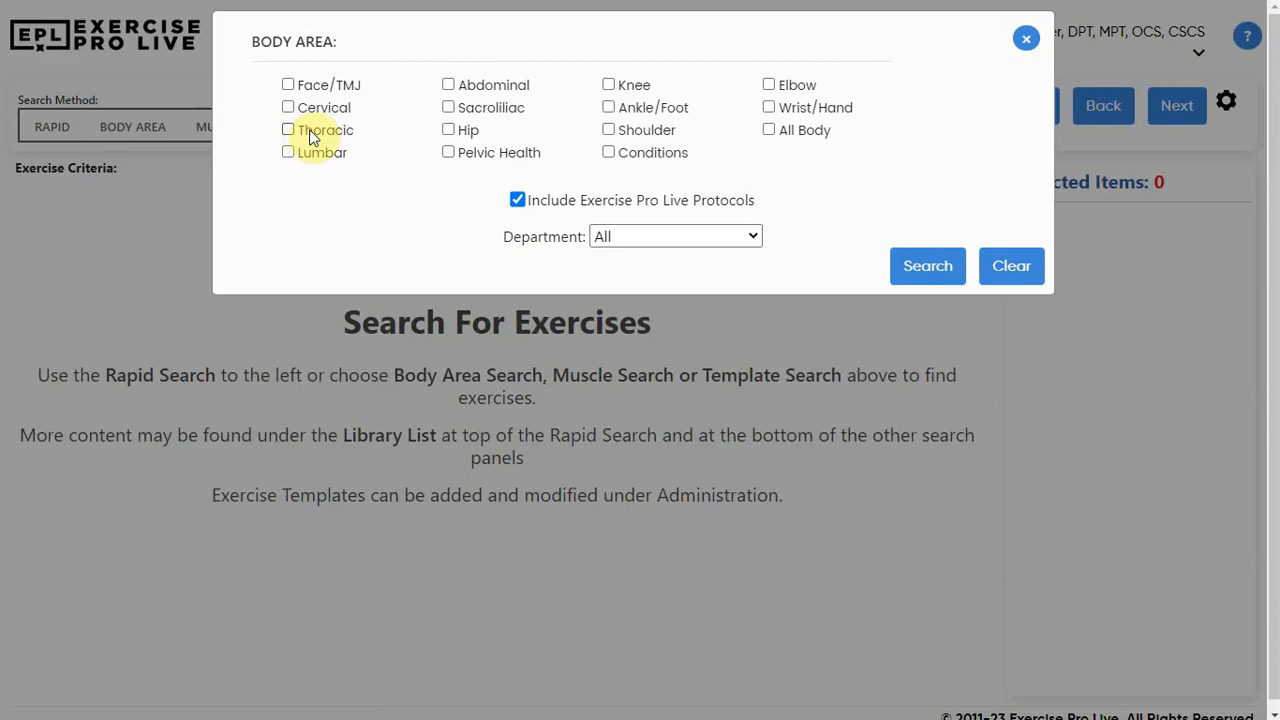
{"action": "left_click", "coordinate": [620, 86]}
{"action": "left_click", "coordinate": [641, 238]}
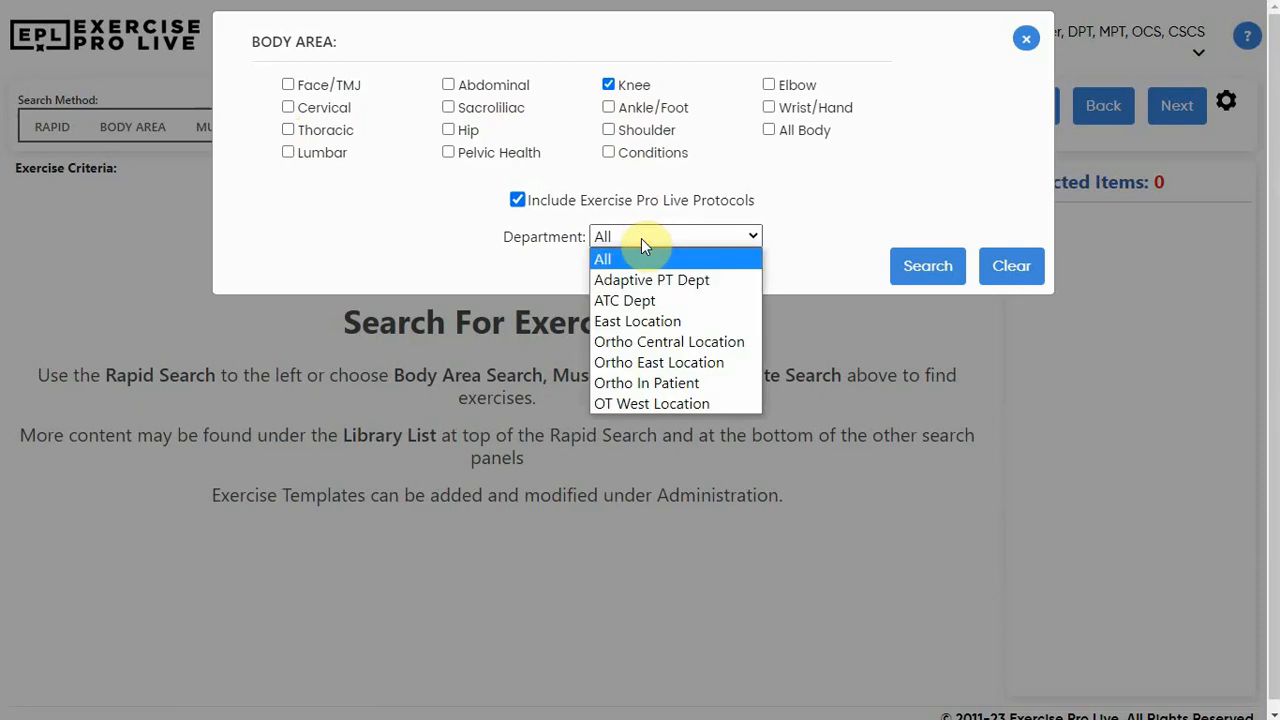
{"action": "left_click", "coordinate": [641, 238]}
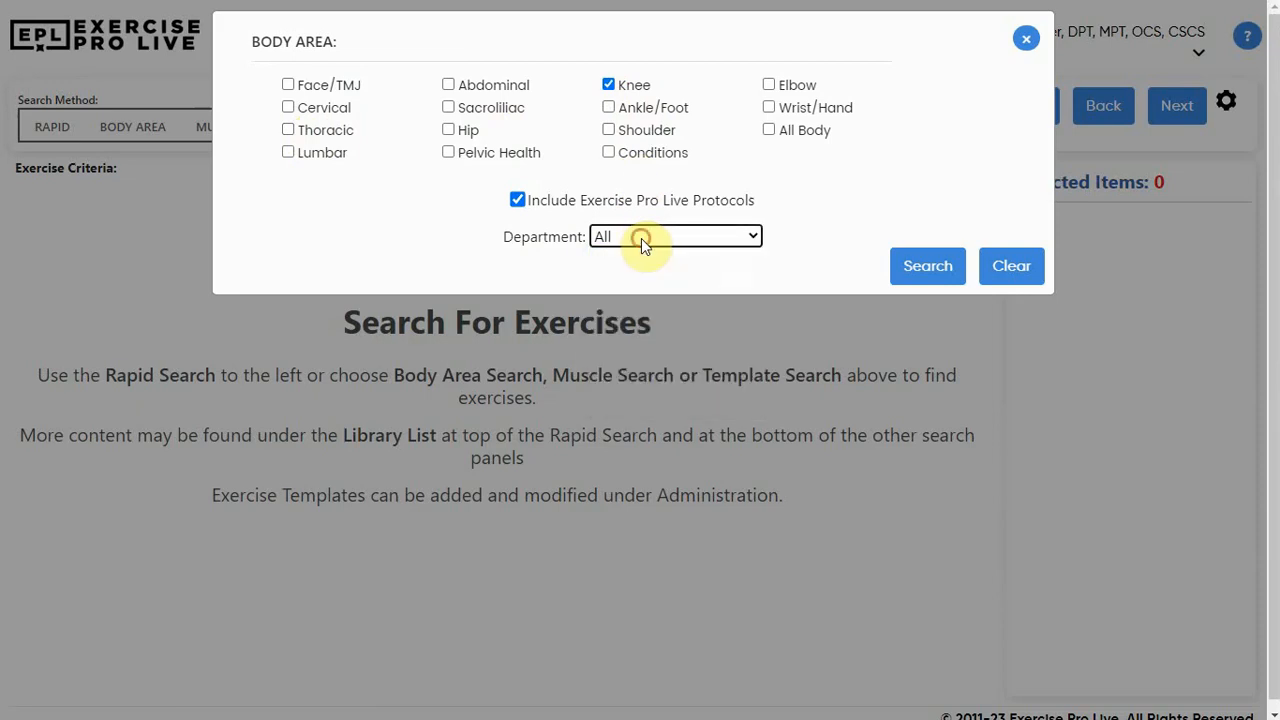
{"action": "left_click", "coordinate": [928, 268]}
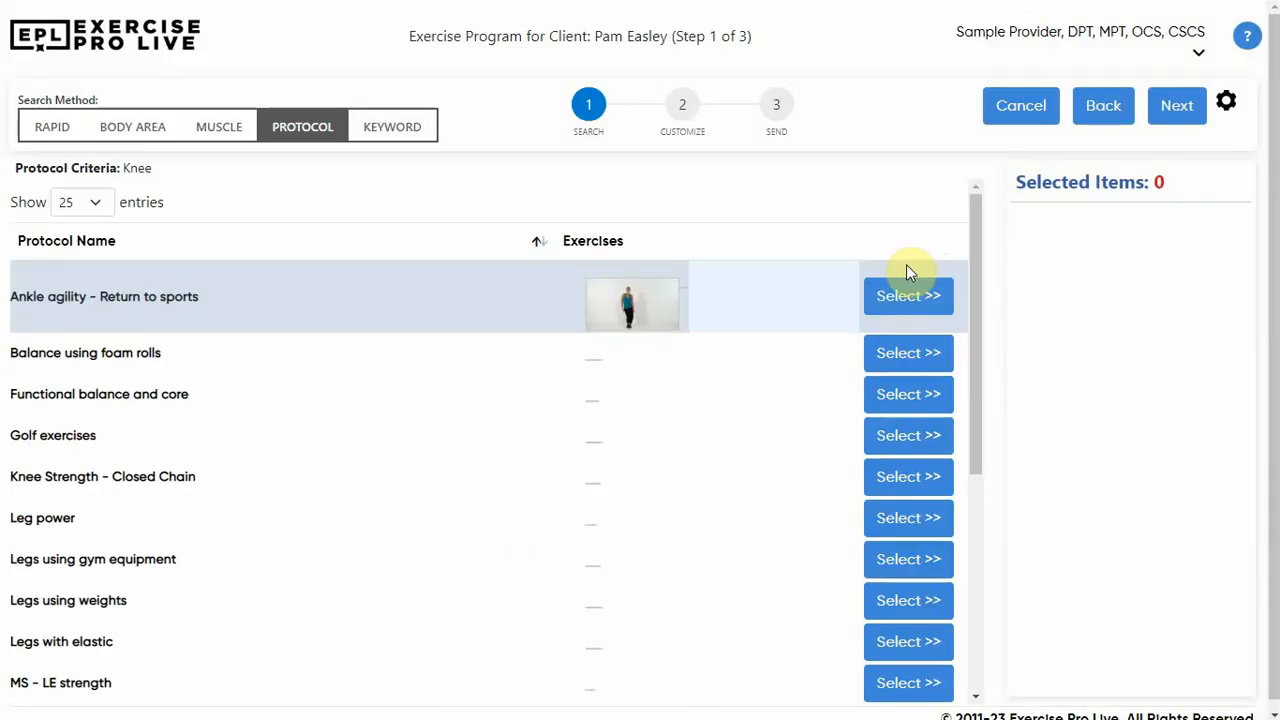
Find the "Total Knee Replacement - week 2" protocol, check its description and exercise details, and add it to the client's program
{"action": "scroll", "coordinate": [503, 366], "scroll_direction": "down", "scroll_amount": 5}
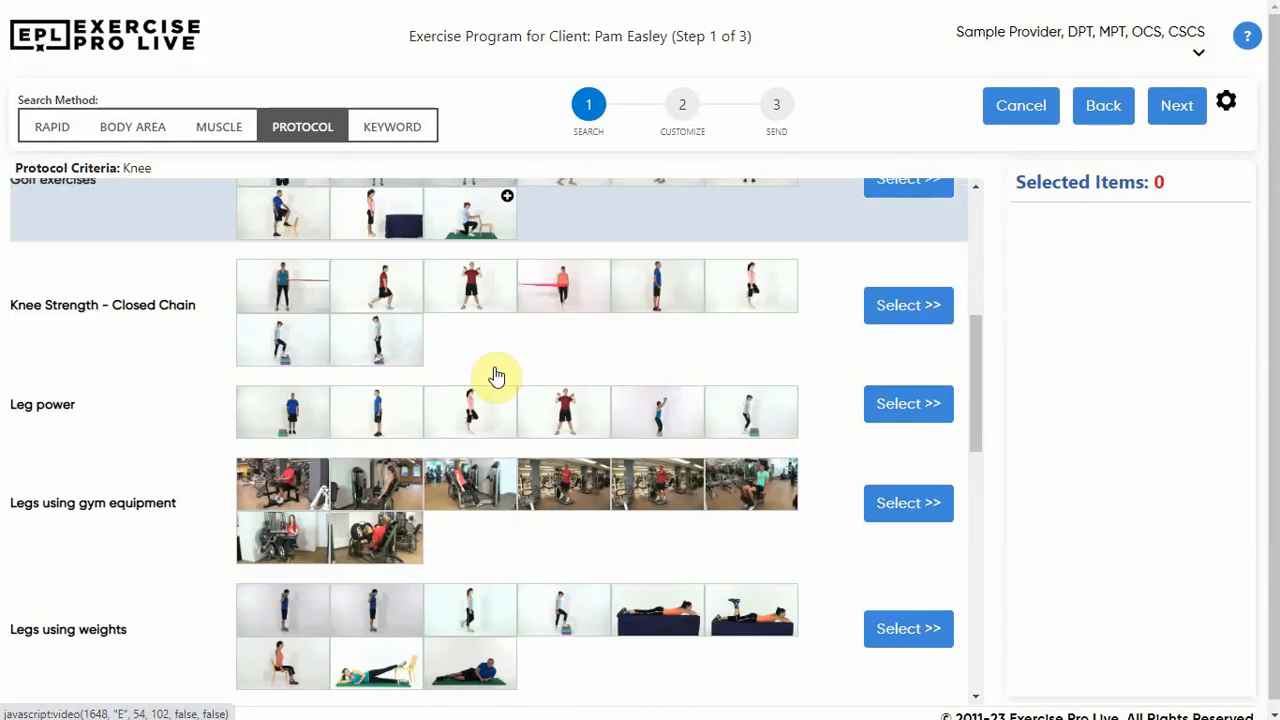
{"action": "scroll", "coordinate": [491, 373], "scroll_direction": "down", "scroll_amount": 8}
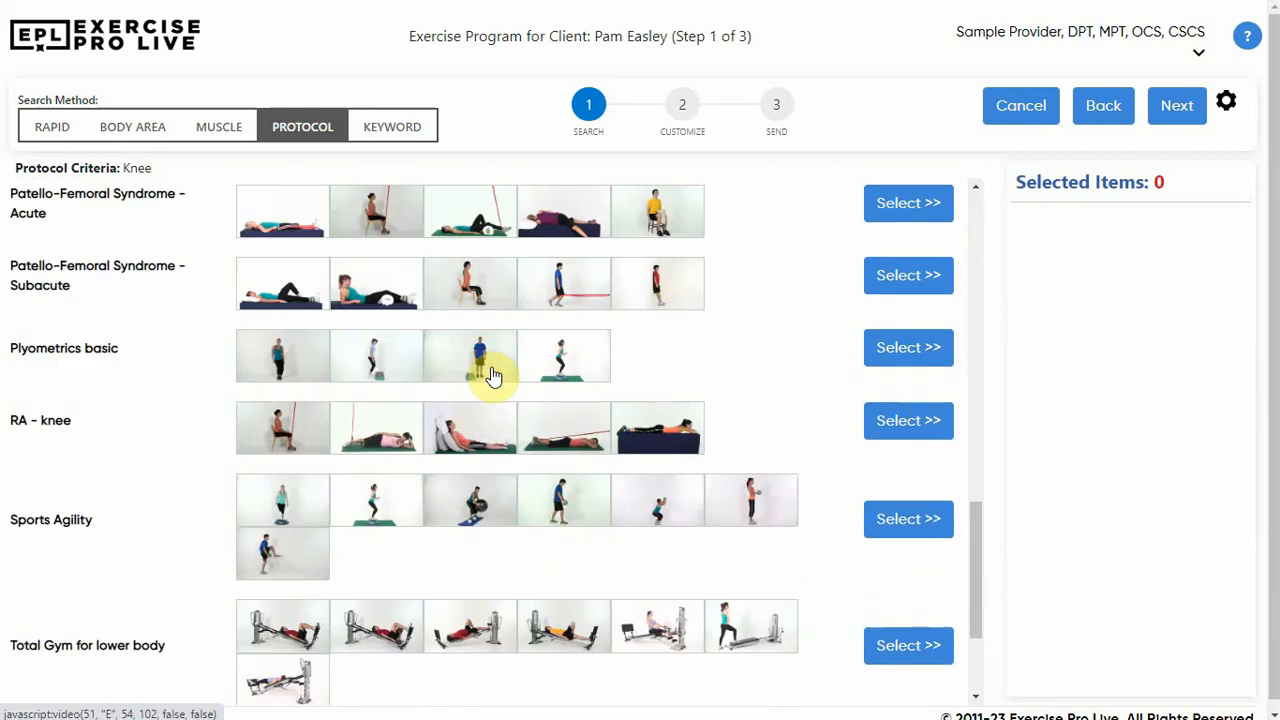
{"action": "scroll", "coordinate": [491, 375], "scroll_direction": "down", "scroll_amount": 2}
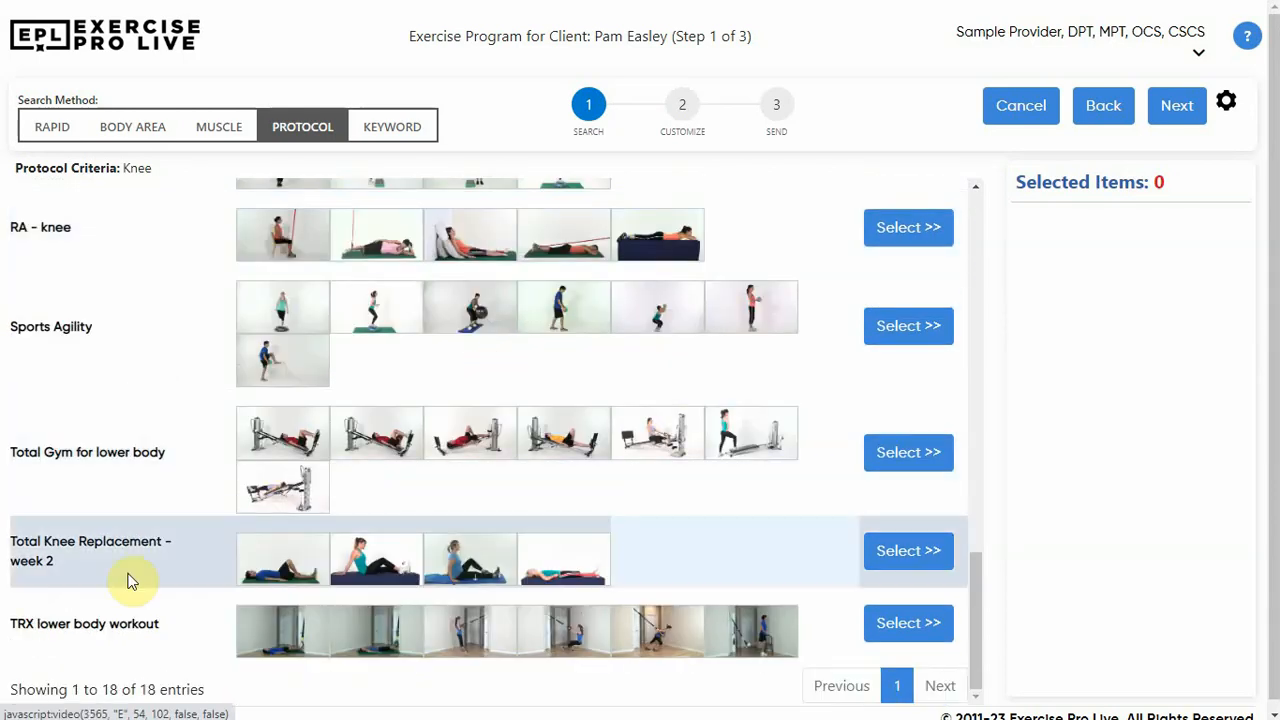
{"action": "mouse_move", "coordinate": [78, 562]}
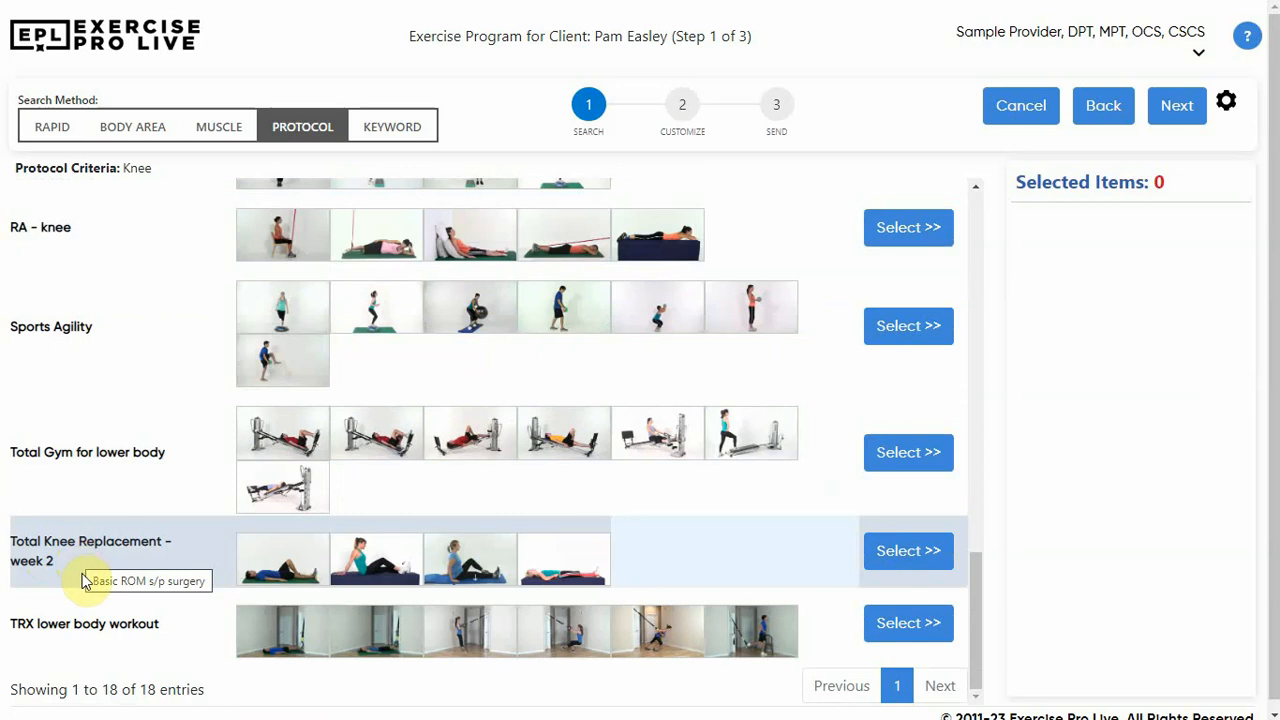
{"action": "mouse_move", "coordinate": [268, 585]}
{"action": "mouse_move", "coordinate": [300, 565]}
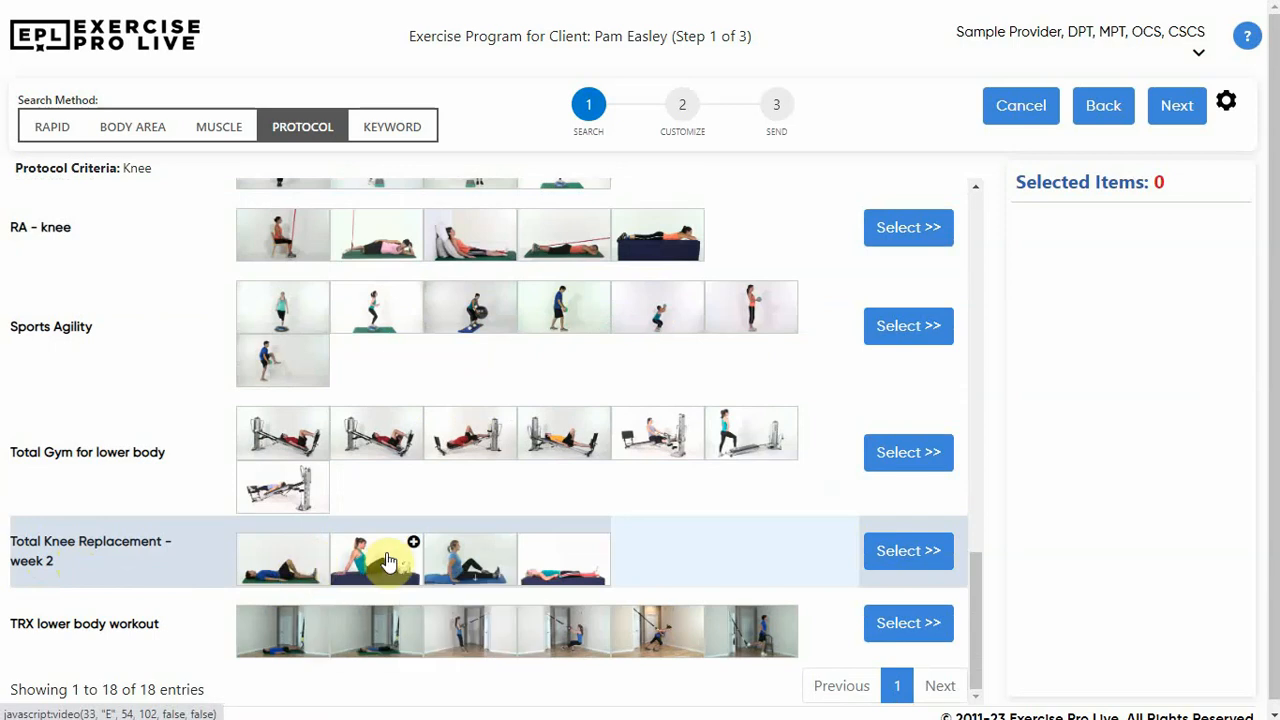
{"action": "mouse_move", "coordinate": [473, 563]}
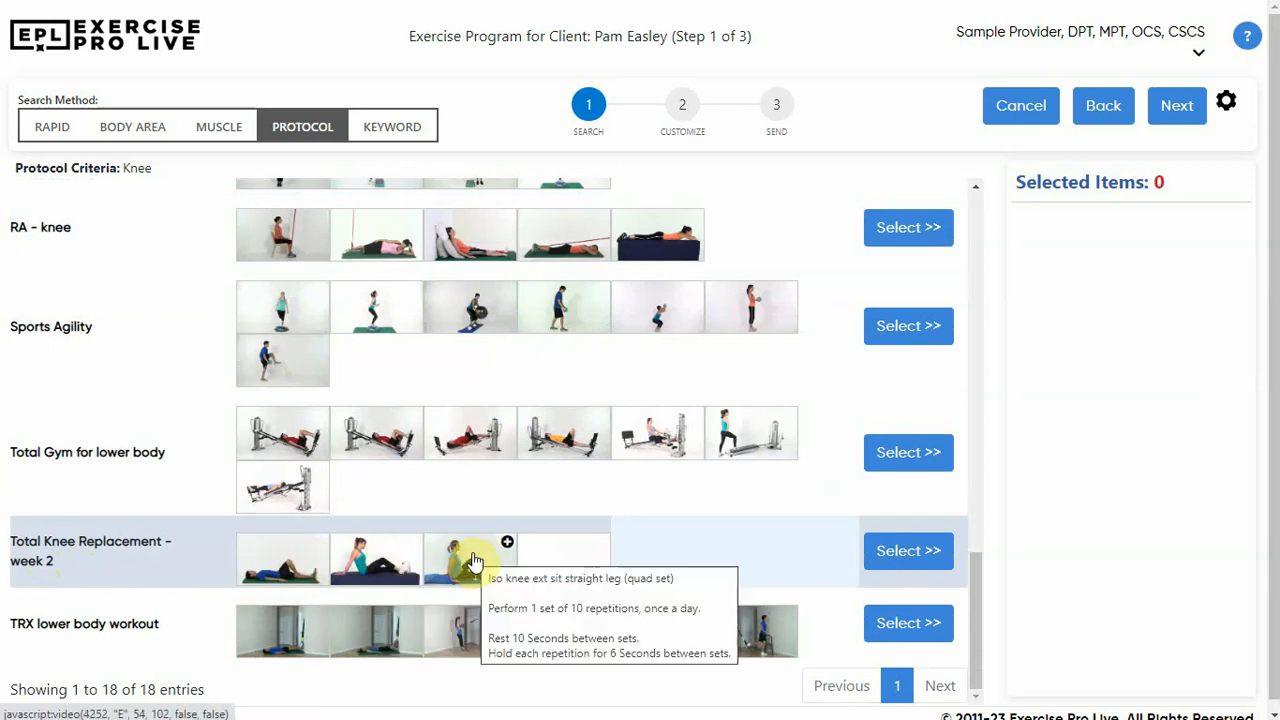
{"action": "left_click", "coordinate": [912, 552]}
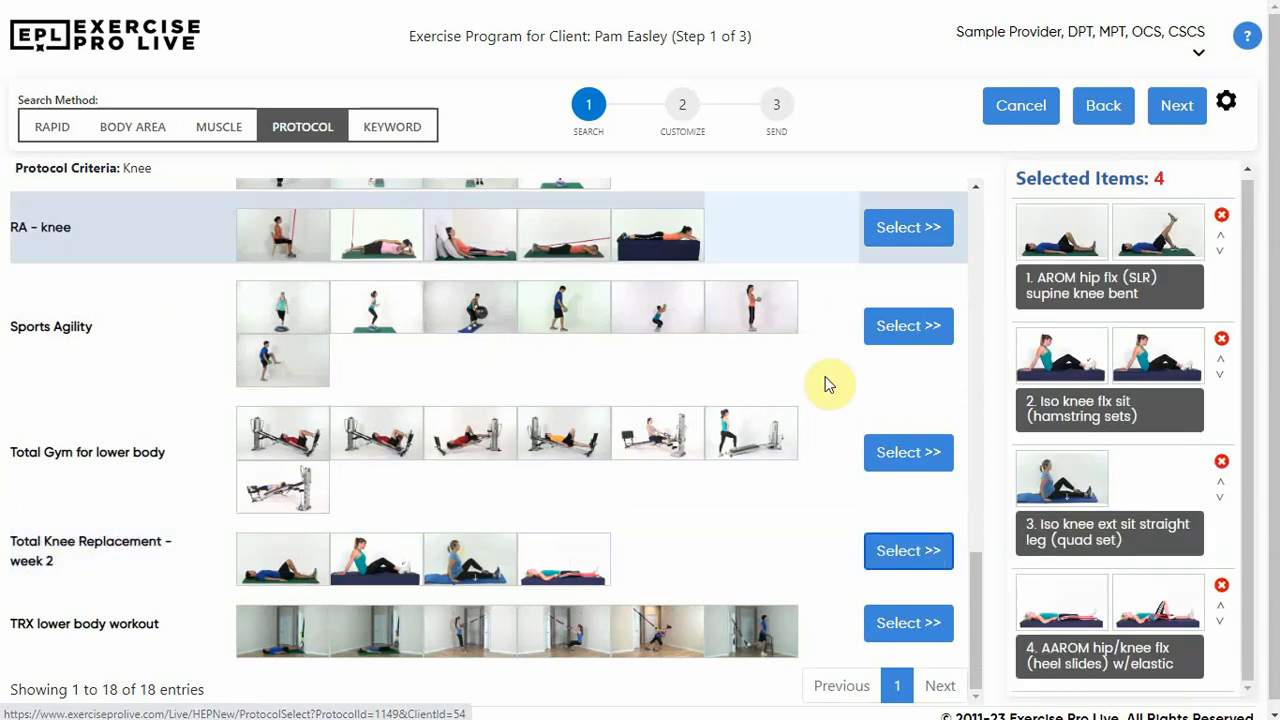
Proceed to the customization stage, choose yellow for all exercises with elastic, and review the exercise settings
{"action": "left_click", "coordinate": [681, 110]}
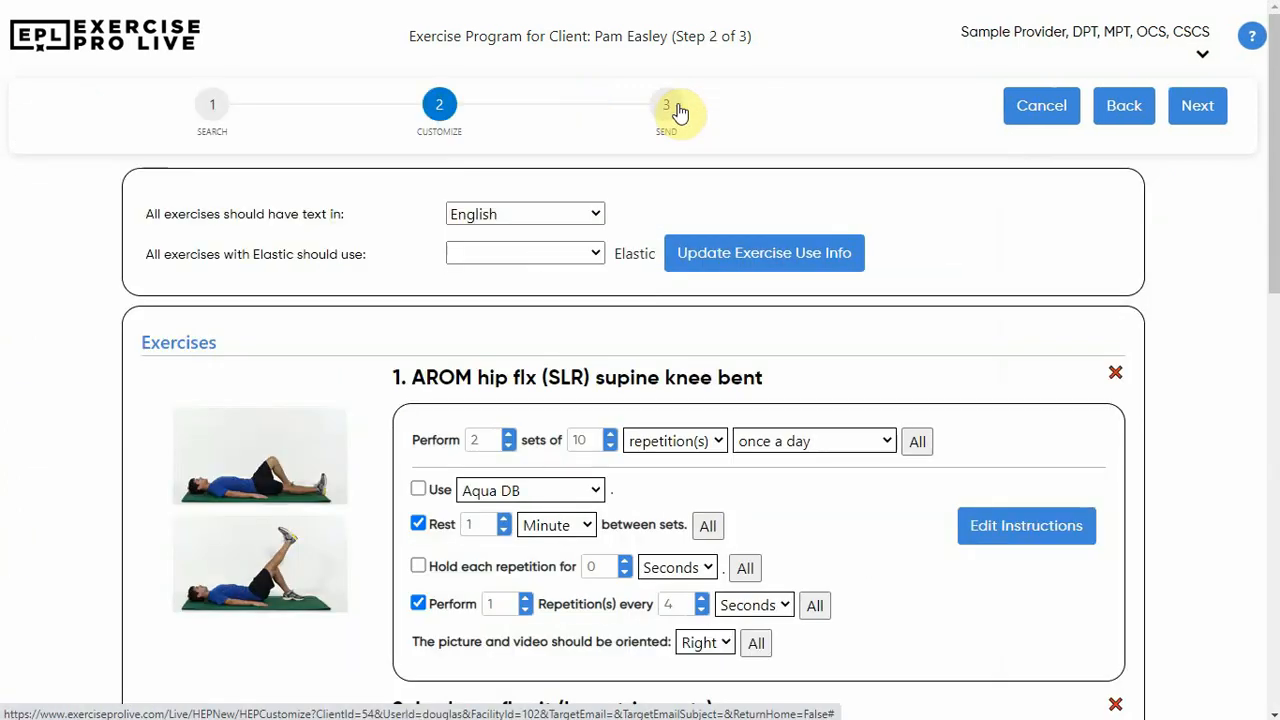
{"action": "left_click", "coordinate": [596, 253]}
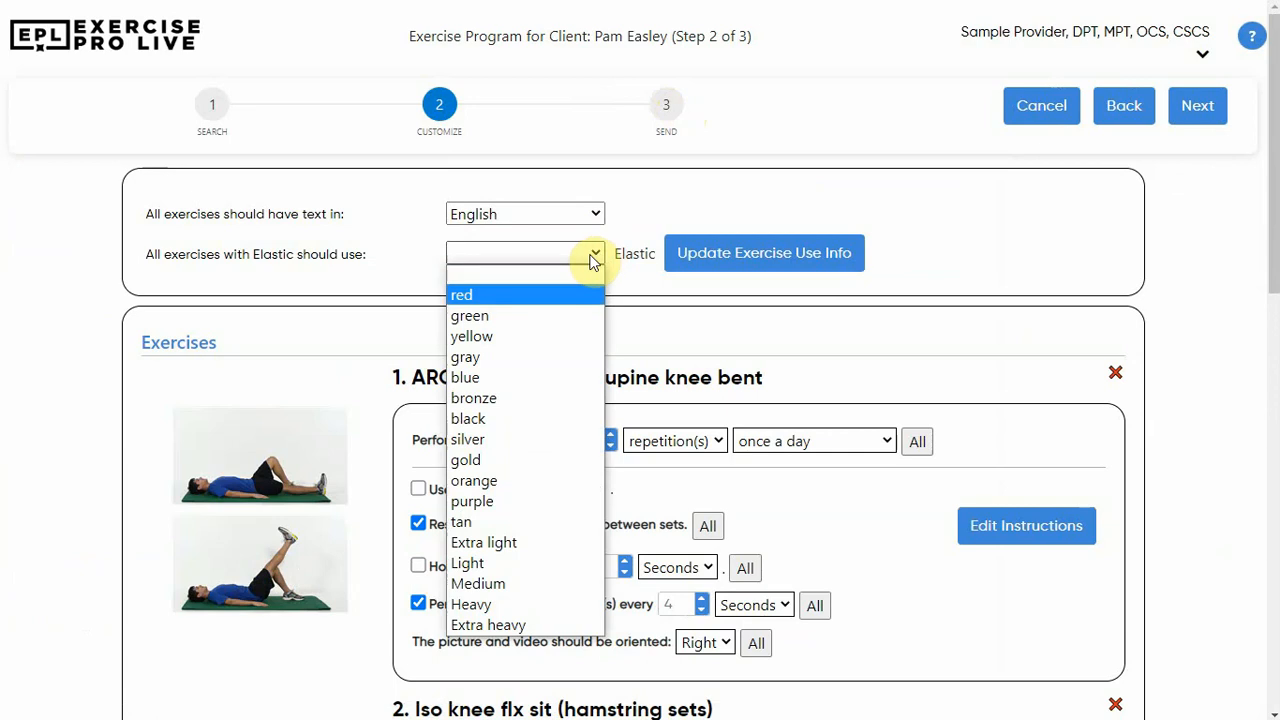
{"action": "left_click", "coordinate": [505, 336]}
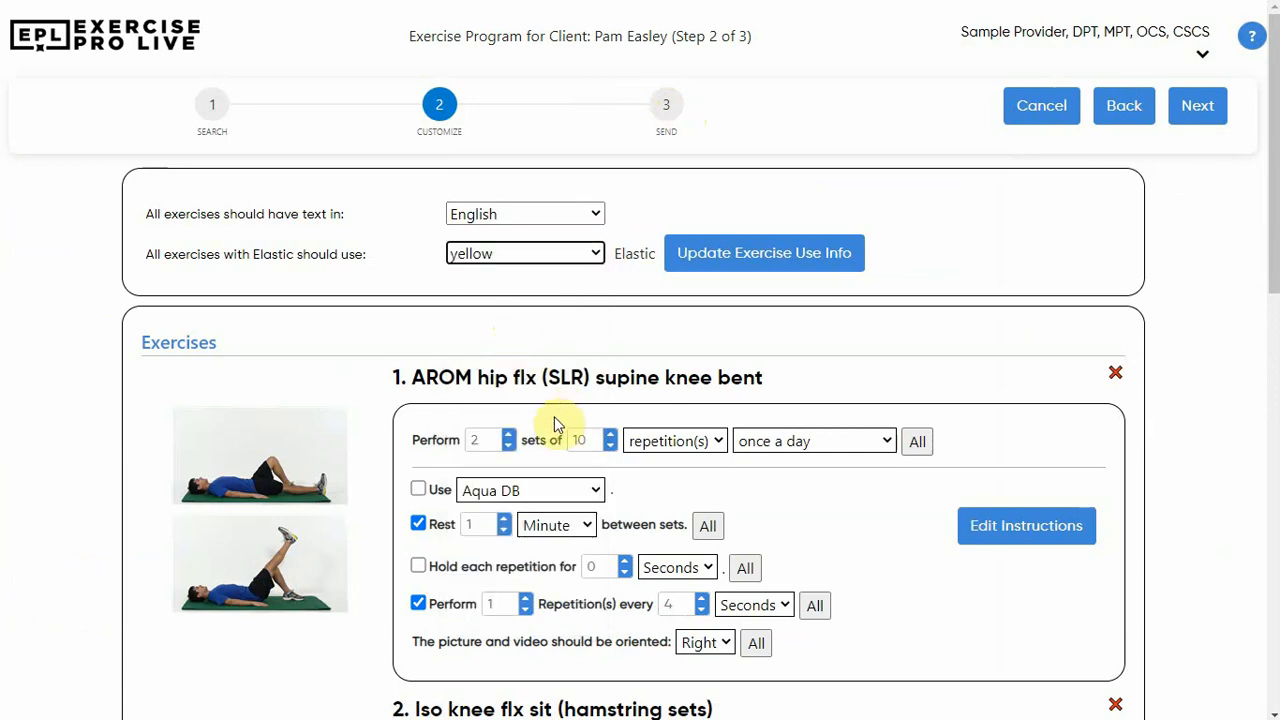
{"action": "scroll", "coordinate": [543, 423], "scroll_direction": "down", "scroll_amount": 2}
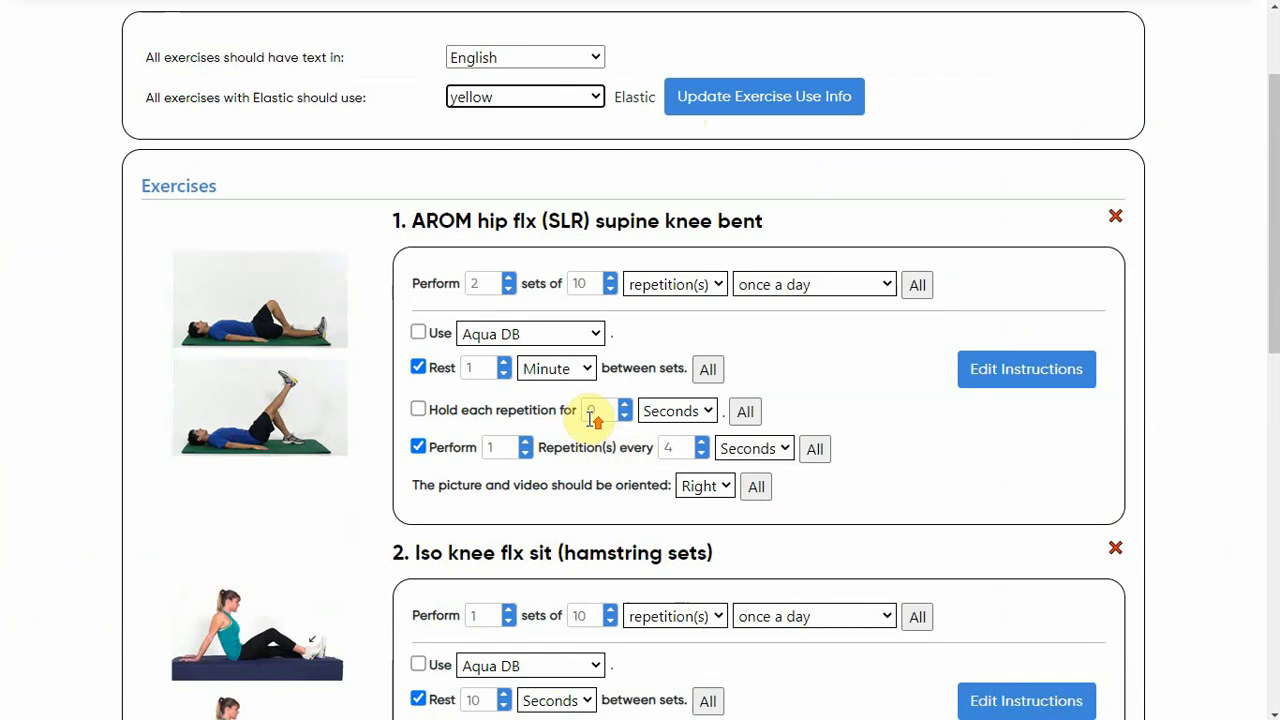
{"action": "scroll", "coordinate": [590, 420], "scroll_direction": "up", "scroll_amount": 2}
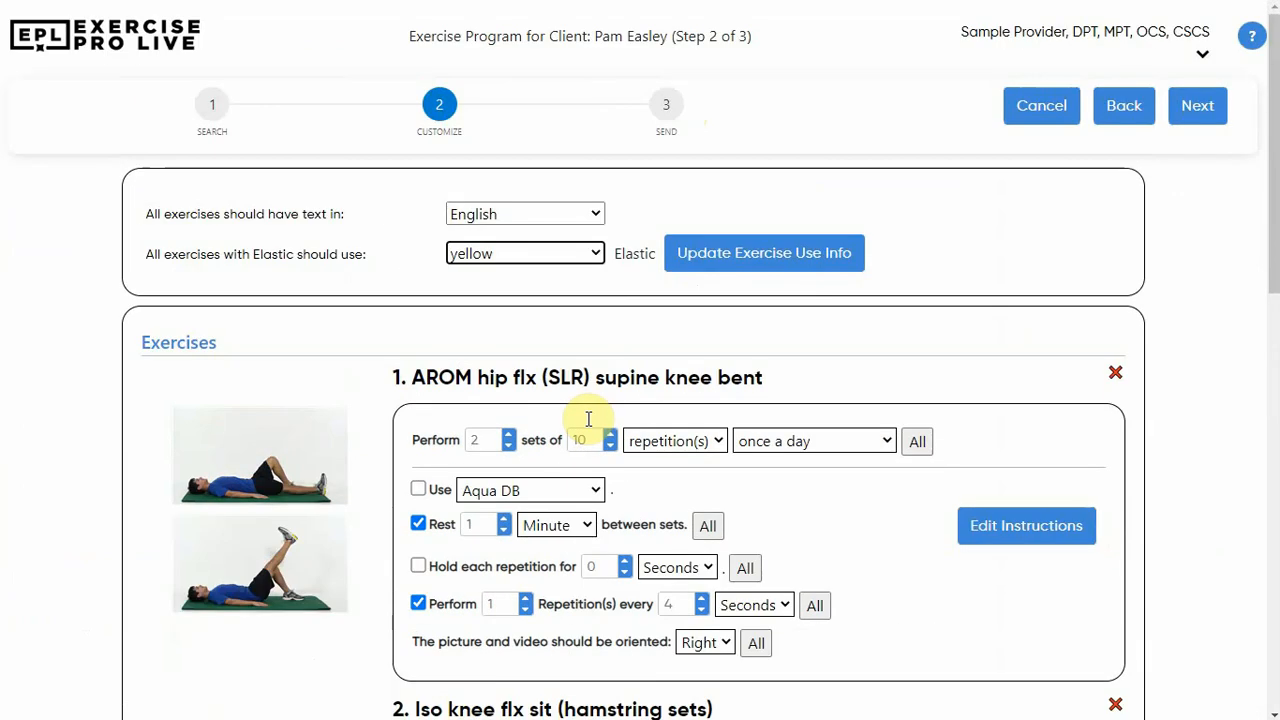
Proceed to the sending stage and review the client notes, email and text delivery, reminder times, and program availability options
{"action": "left_click", "coordinate": [664, 103]}
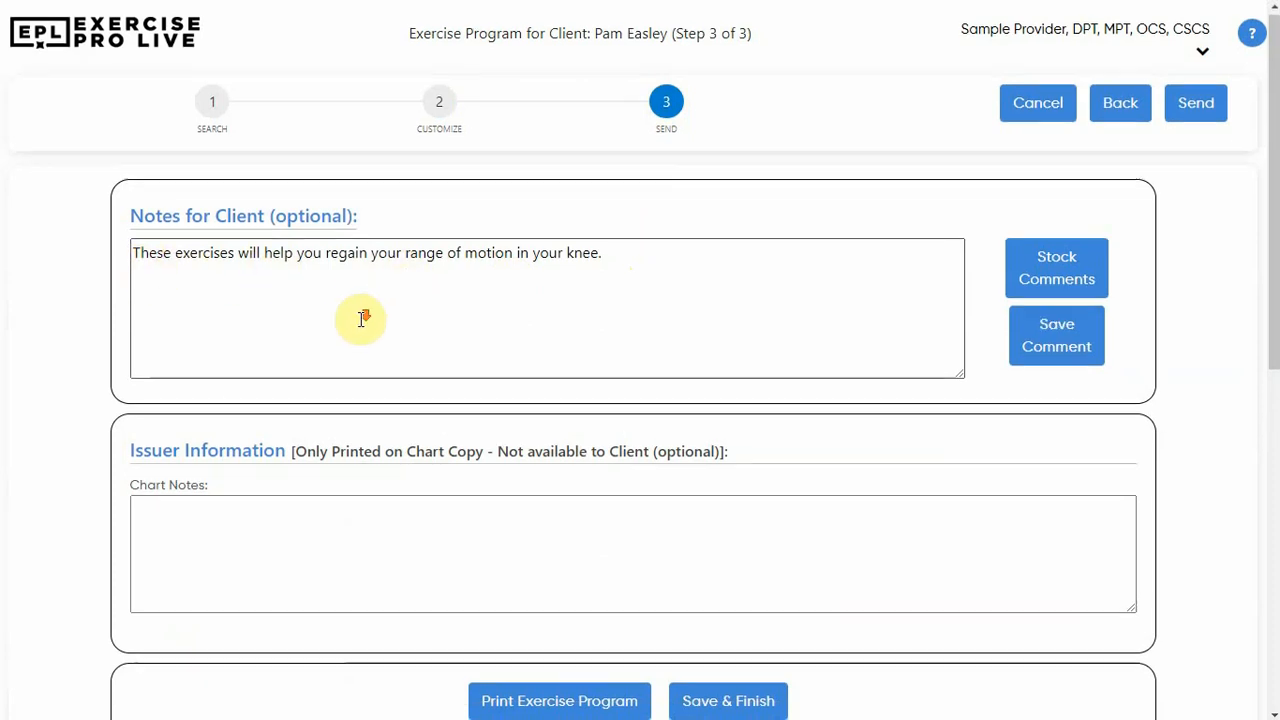
{"action": "scroll", "coordinate": [355, 318], "scroll_direction": "down", "scroll_amount": 3}
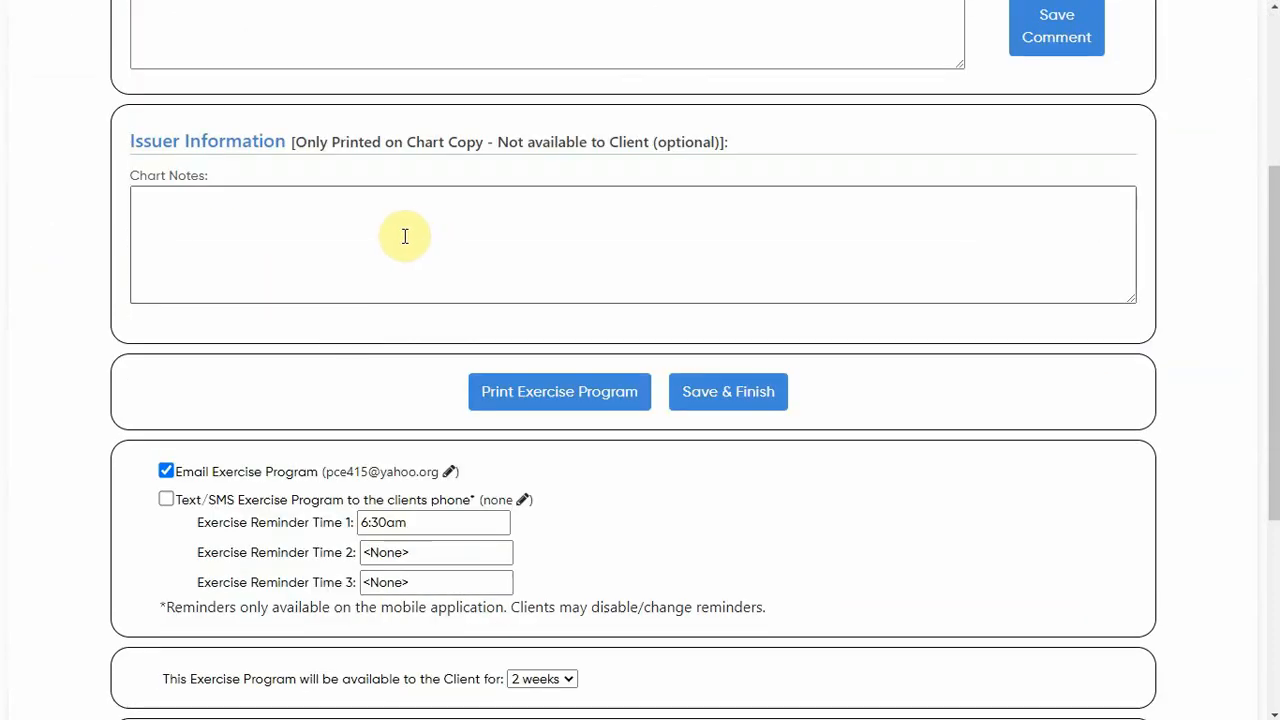
{"action": "scroll", "coordinate": [374, 245], "scroll_direction": "down", "scroll_amount": 1}
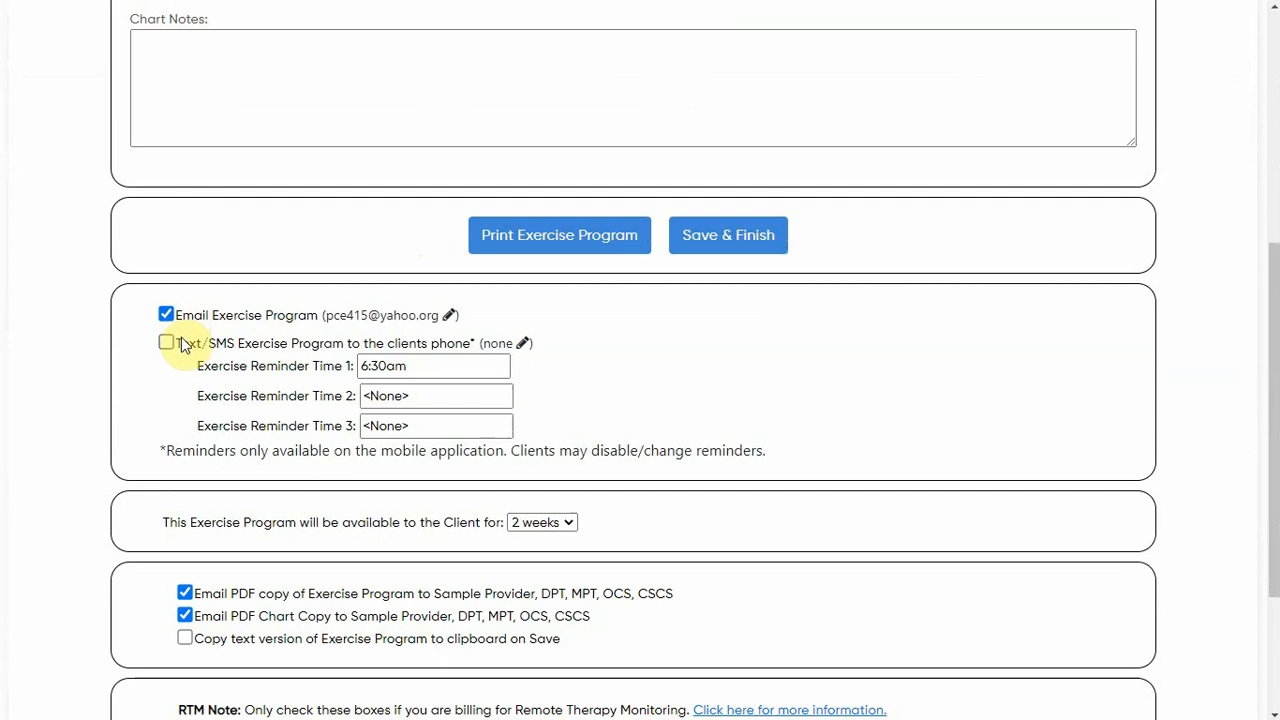
{"action": "scroll", "coordinate": [184, 350], "scroll_direction": "up", "scroll_amount": 5}
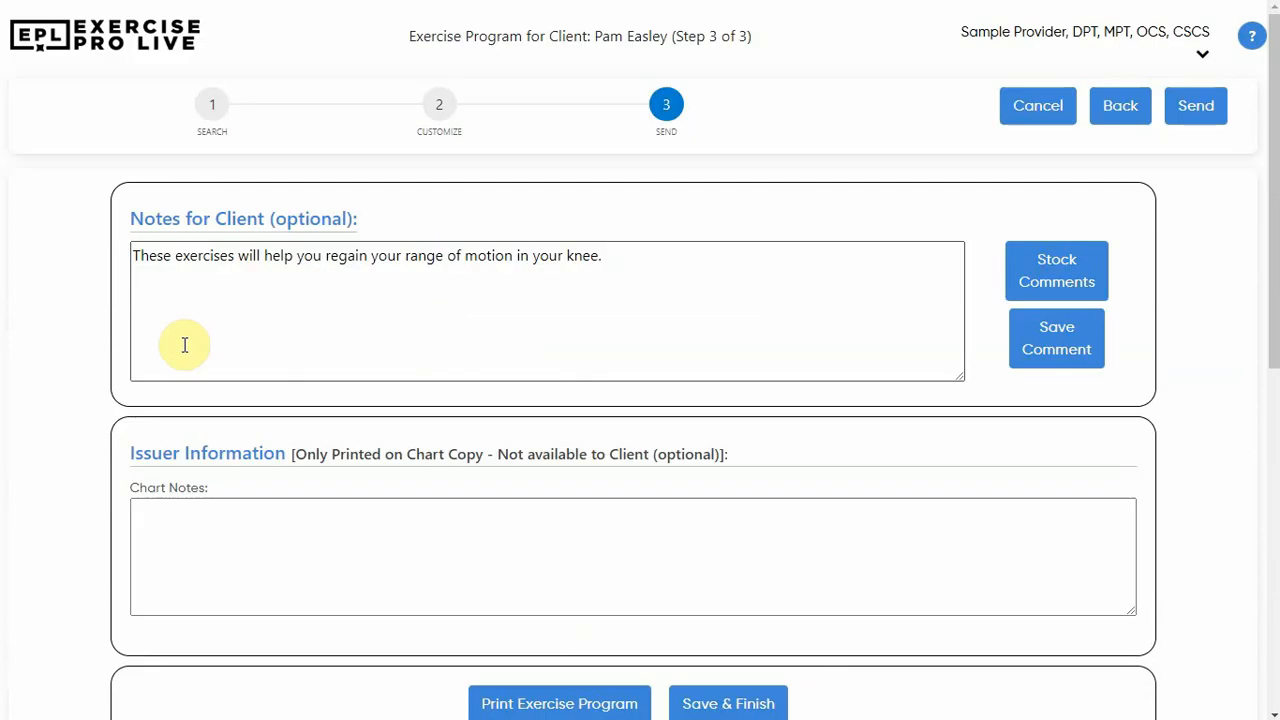